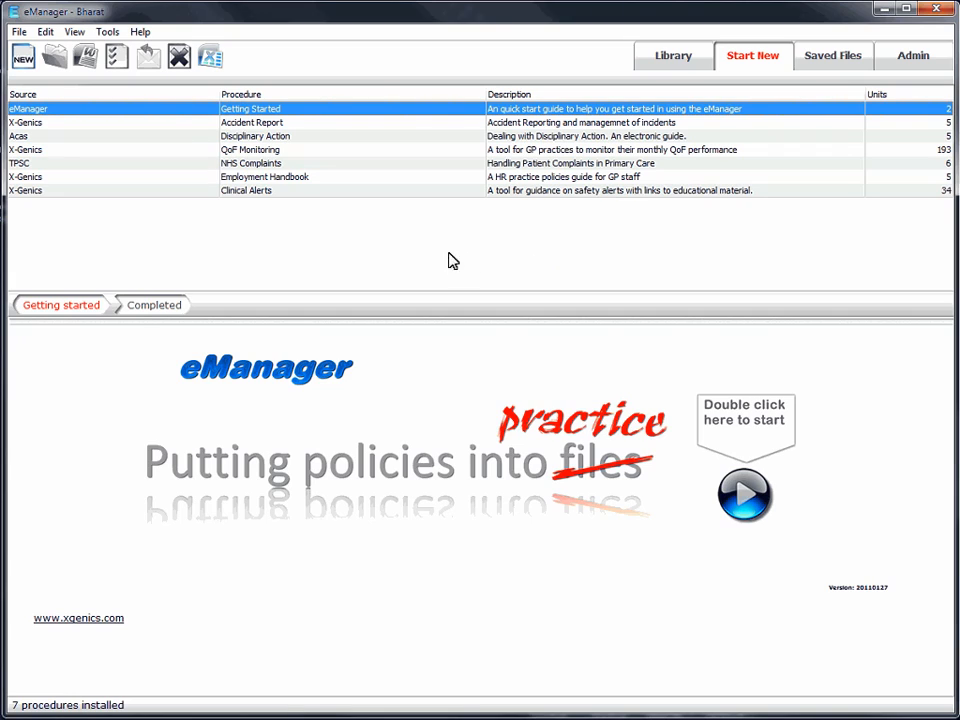
- Preview the Accident Report, Disciplinary Action, QoF Monitoring and Employment Handbook procedures
{"action": "left_click", "coordinate": [284, 124]}
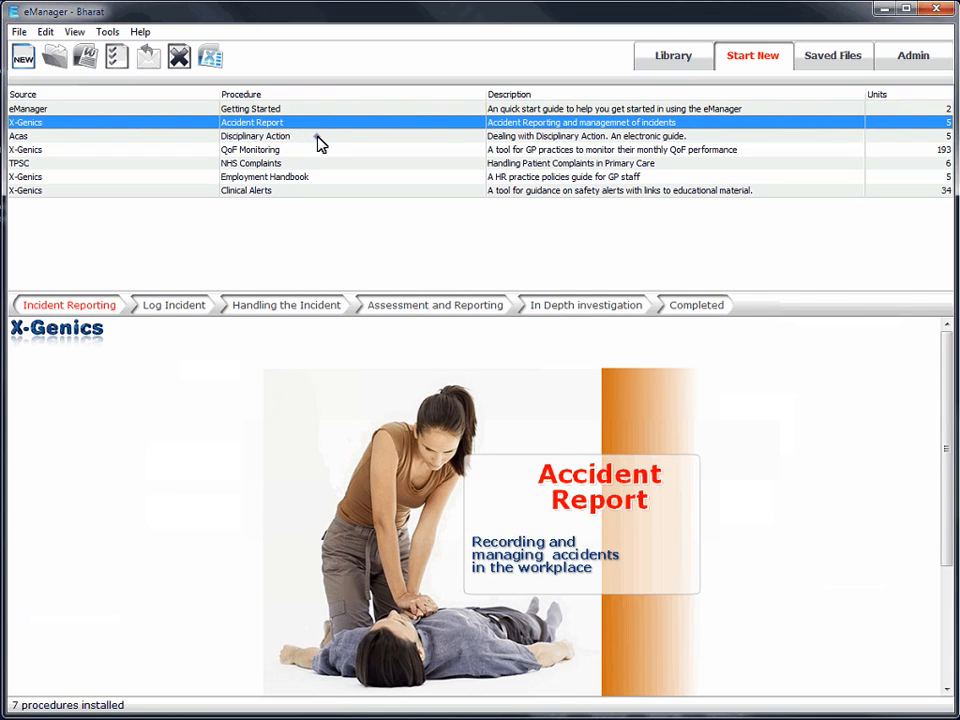
{"action": "left_click", "coordinate": [318, 137]}
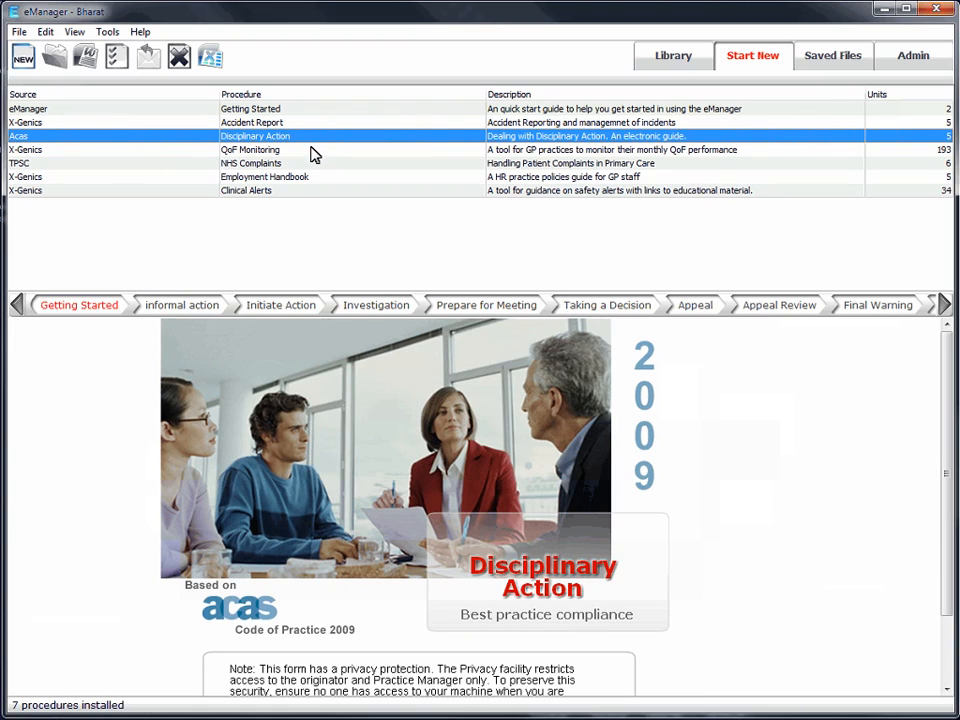
{"action": "left_click", "coordinate": [311, 151]}
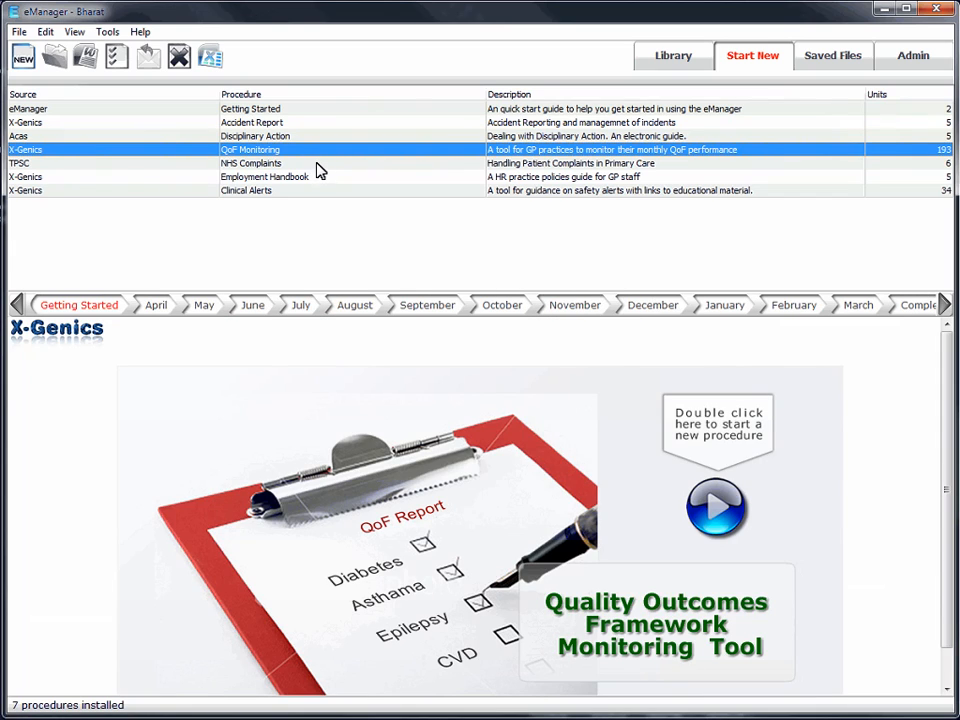
{"action": "left_click", "coordinate": [320, 187]}
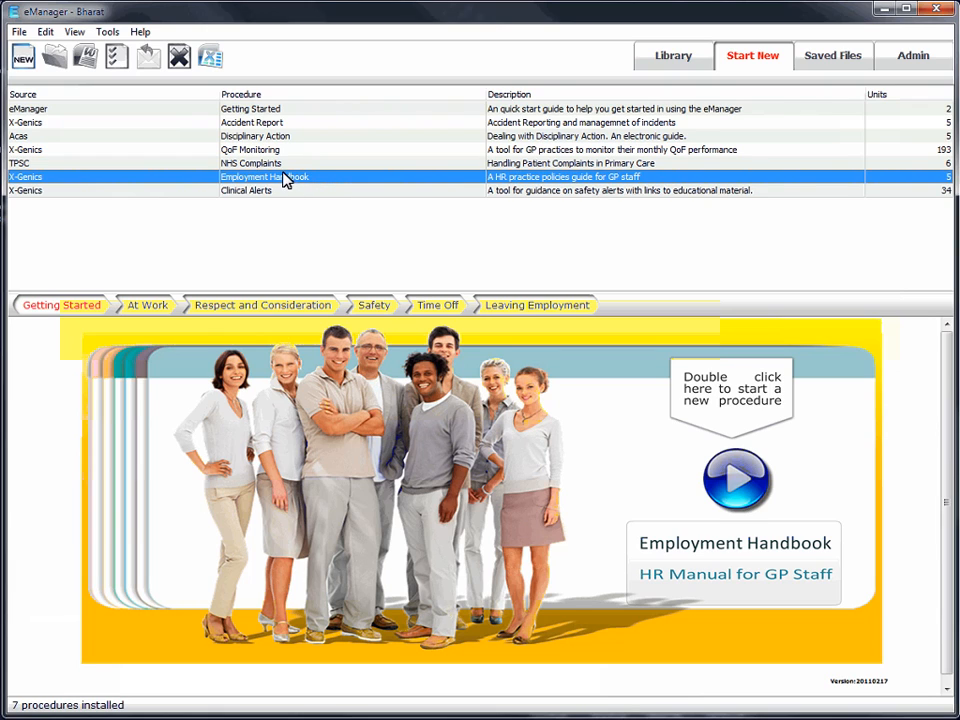
- Start a new procedure from the TPSC NHS Complaints entry
{"action": "left_click", "coordinate": [280, 165]}
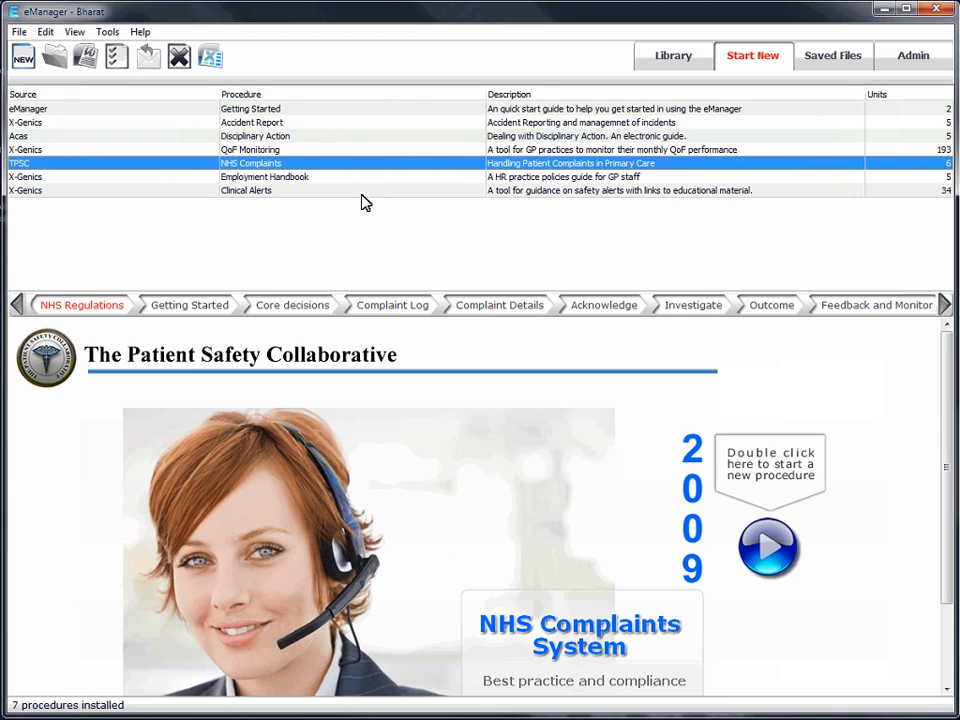
{"action": "double_click", "coordinate": [441, 516]}
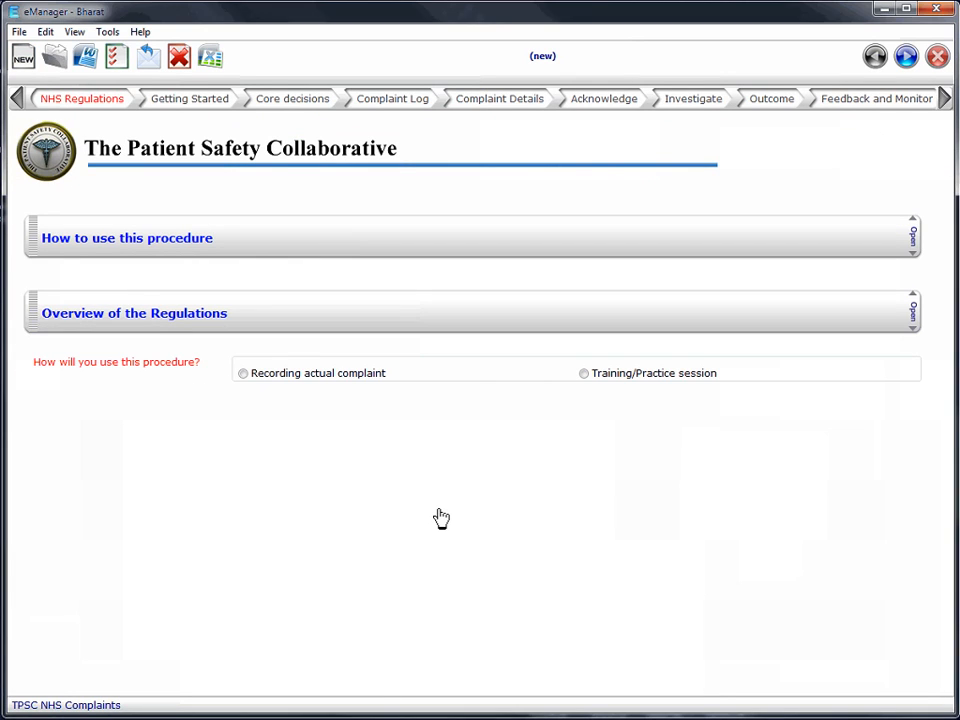
- Read the help and limitations guidance on how to use this procedure, and collapse that section again
{"action": "left_click", "coordinate": [565, 240]}
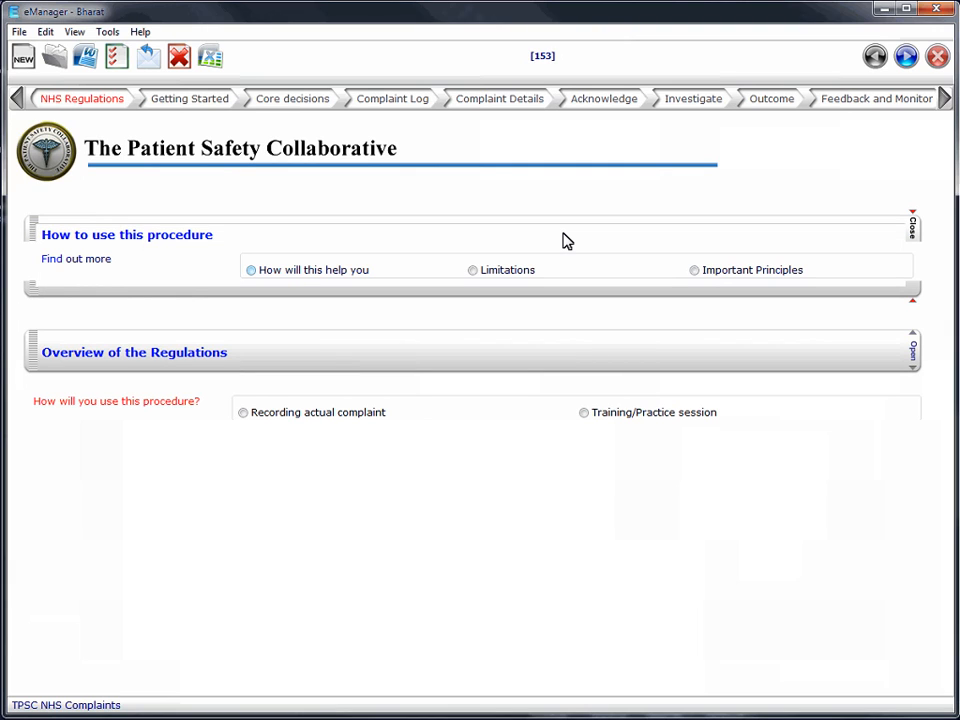
{"action": "left_click", "coordinate": [347, 277]}
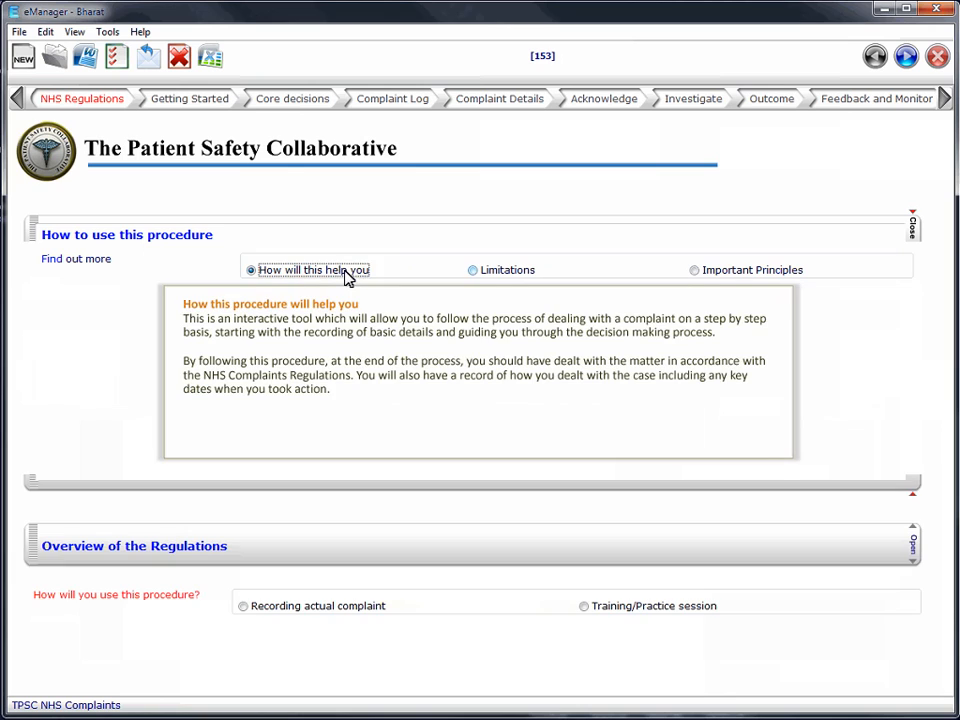
{"action": "left_click", "coordinate": [490, 275]}
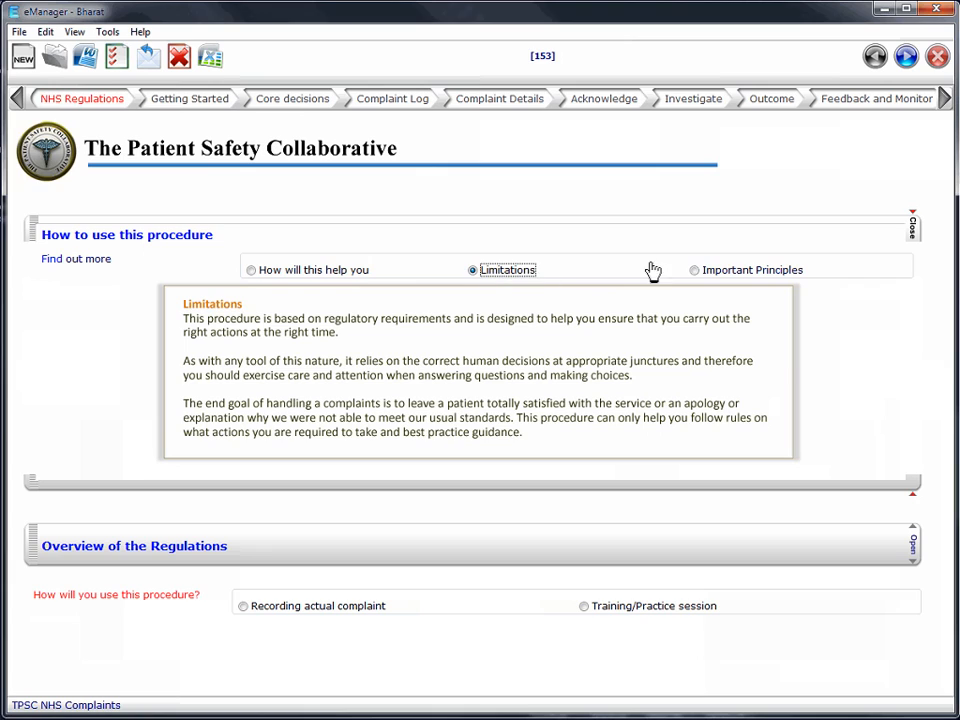
{"action": "left_click", "coordinate": [798, 227]}
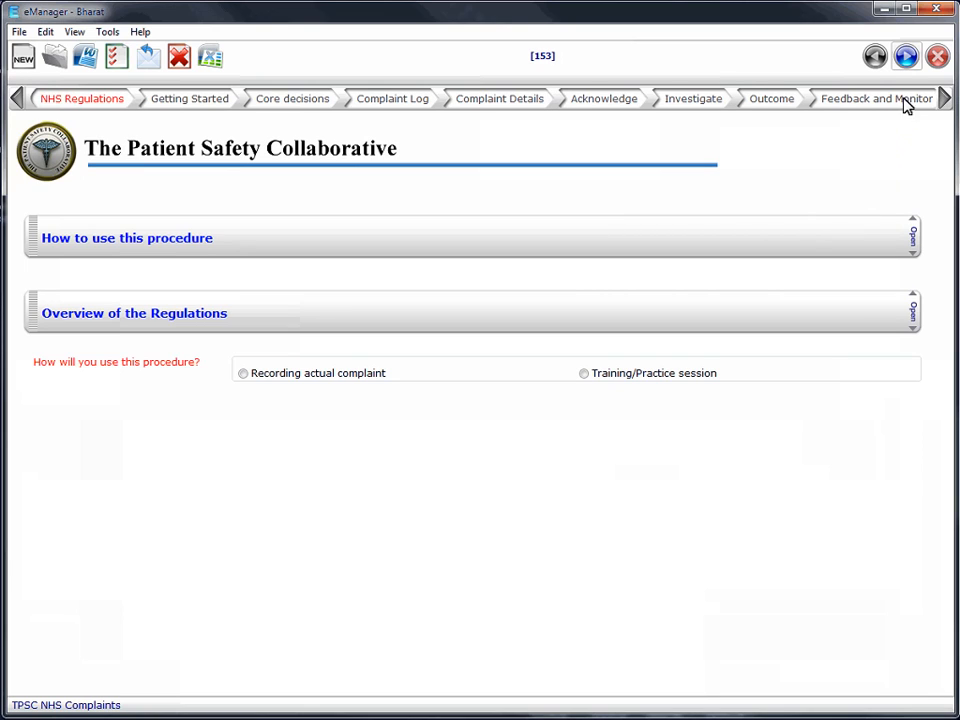
- Set the procedure's use to Recording actual complaint and advance to the Getting Started stage
{"action": "left_click", "coordinate": [906, 58]}
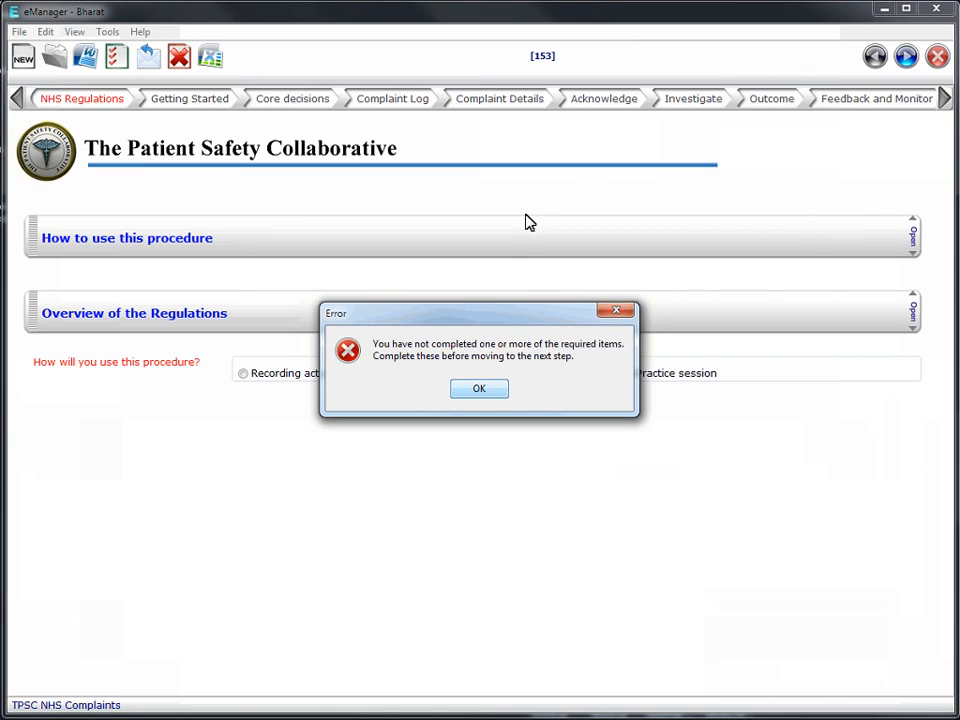
{"action": "left_click", "coordinate": [487, 393]}
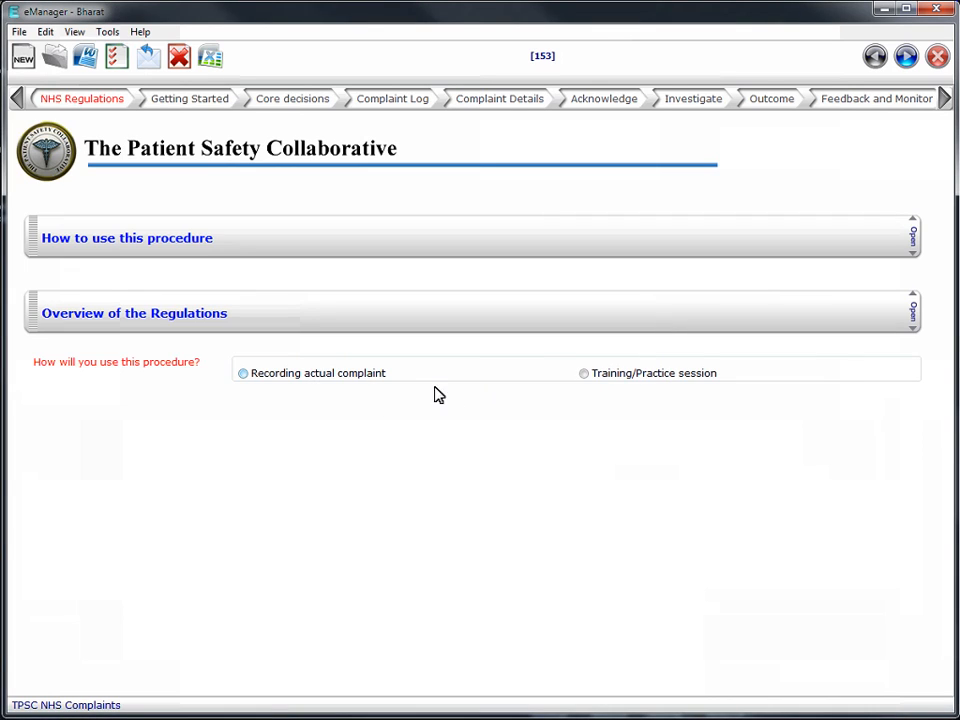
{"action": "left_click", "coordinate": [360, 384]}
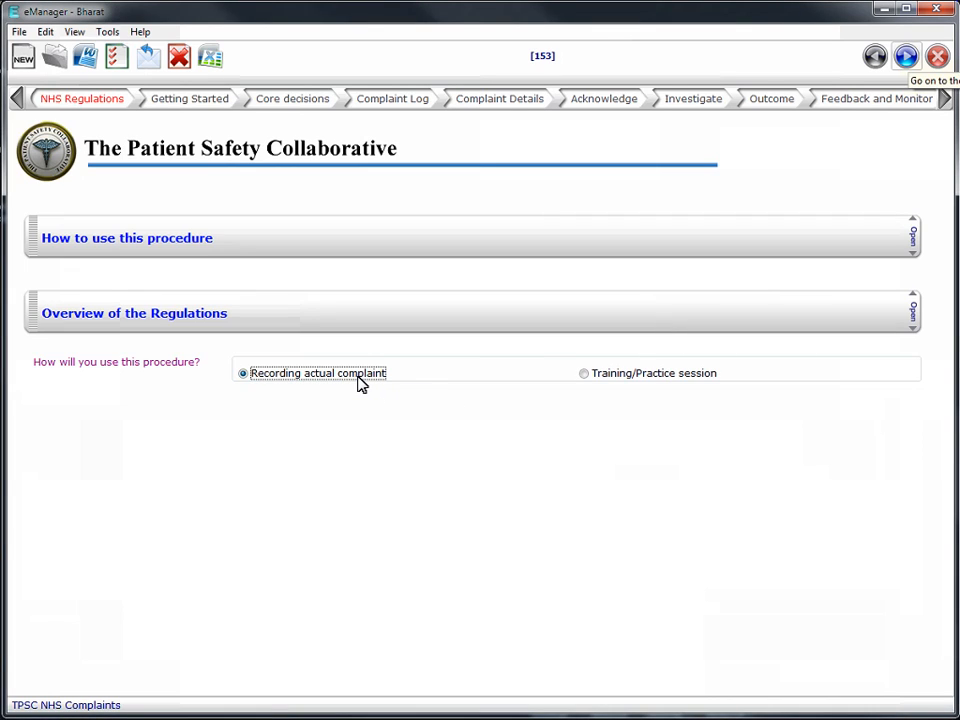
{"action": "left_click", "coordinate": [906, 58]}
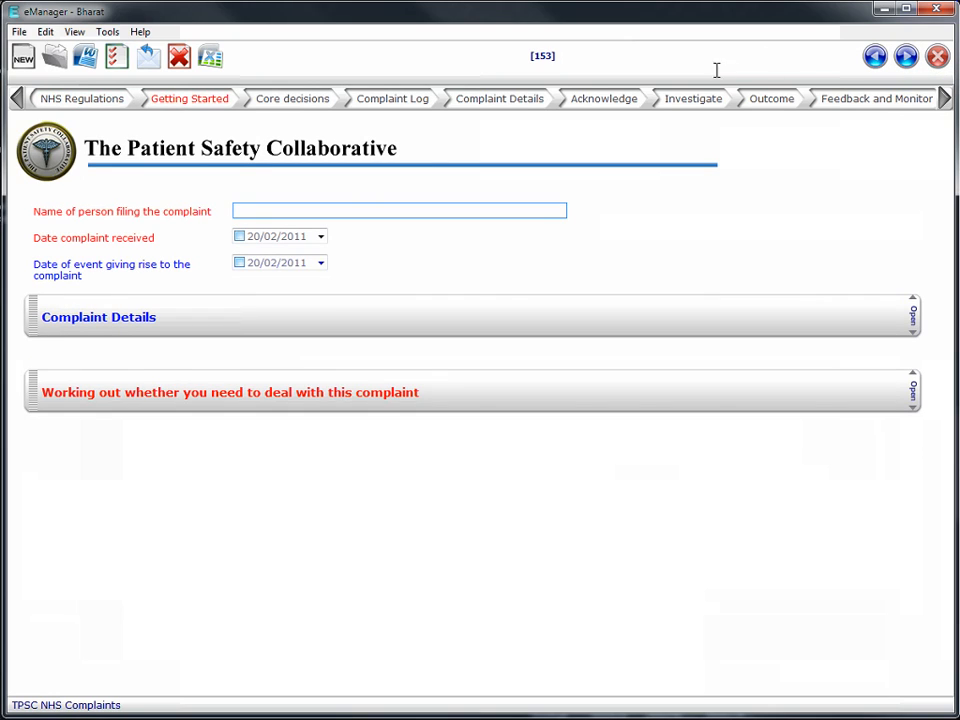
- Enter the complainant's name, with 20/02/2011 as the date received and 09/02/2011 as the date of the event
{"action": "left_click", "coordinate": [520, 210]}
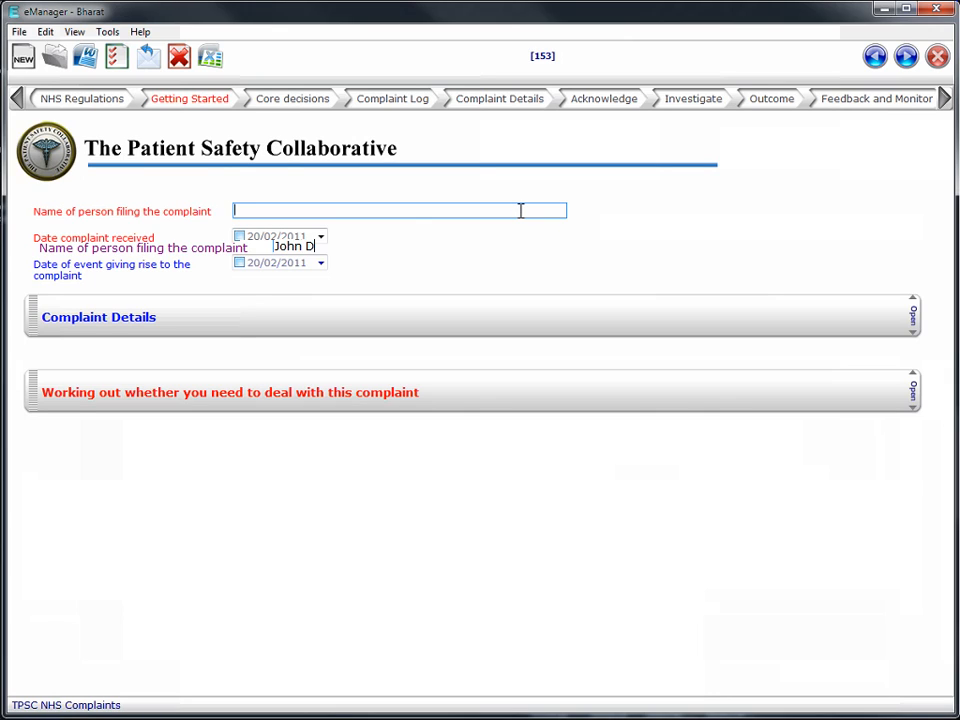
{"action": "type", "text": "John Doe"}
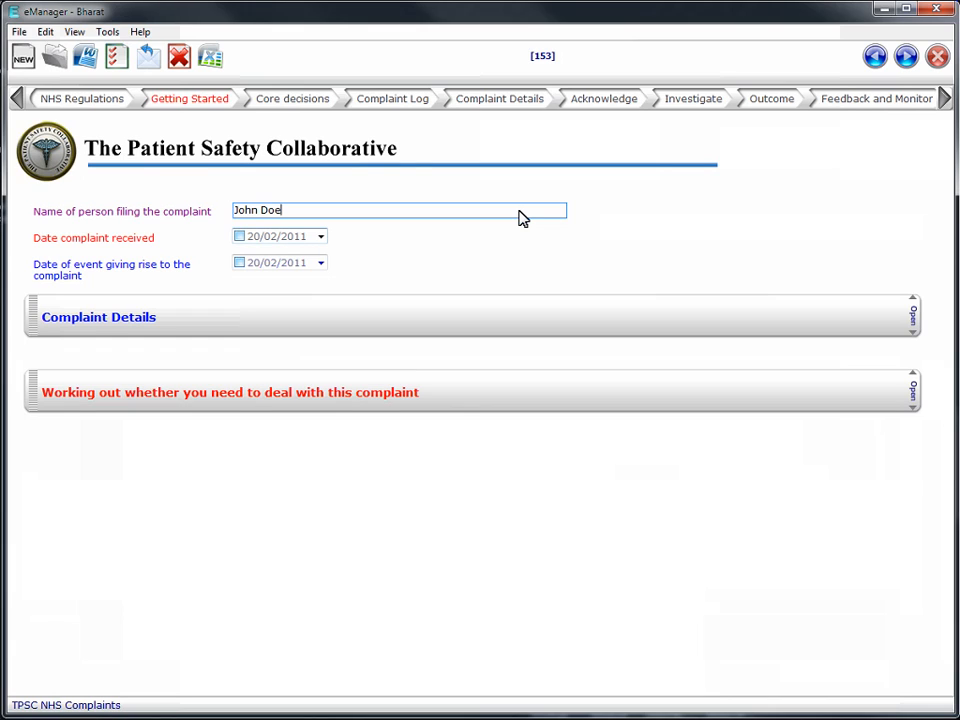
{"action": "left_click", "coordinate": [240, 236]}
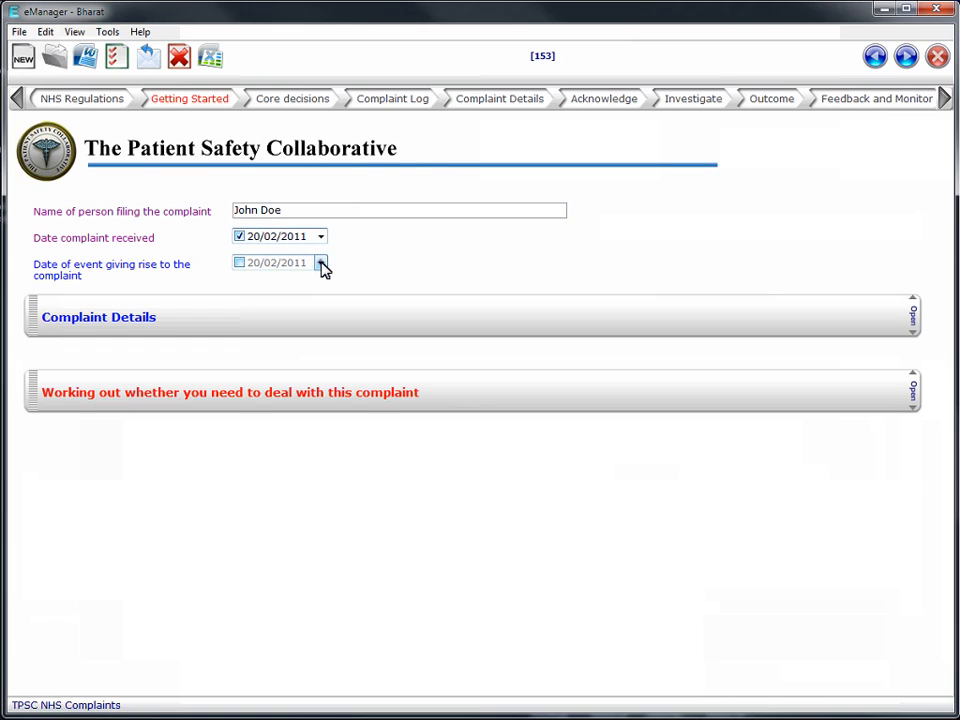
{"action": "left_click", "coordinate": [320, 262]}
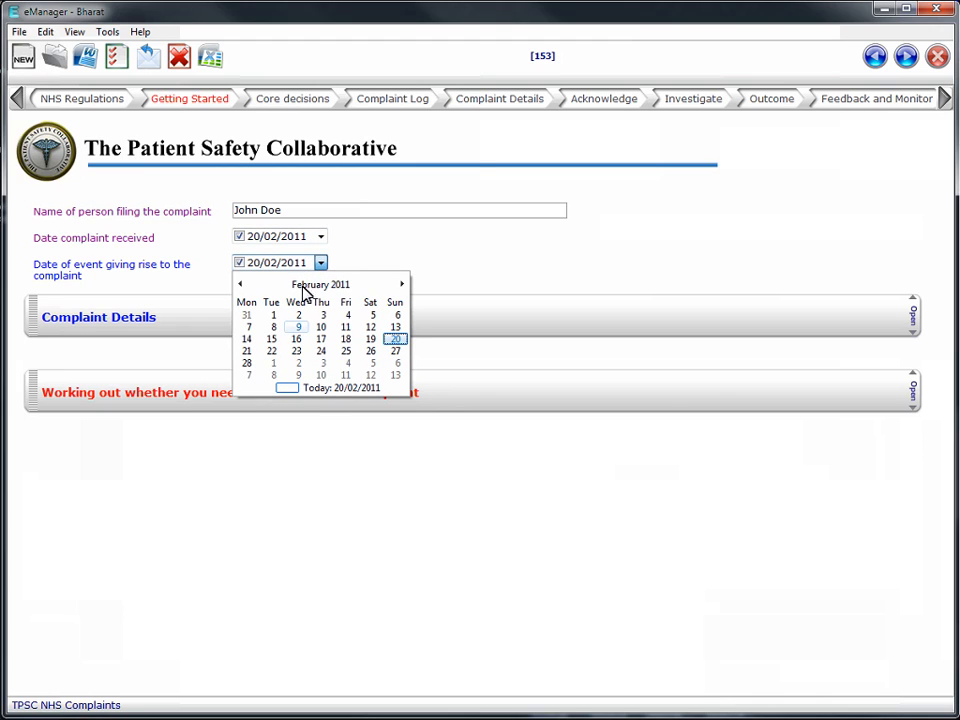
{"action": "left_click", "coordinate": [298, 327]}
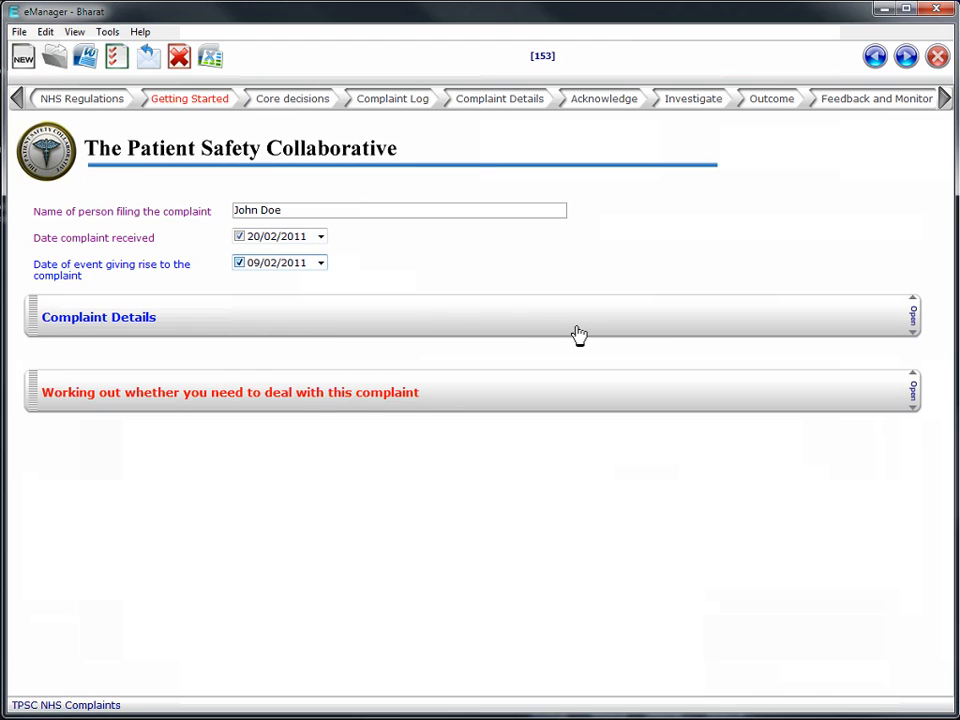
- Record "Receptionist being rude" as the details of the complaint
{"action": "left_click", "coordinate": [645, 330]}
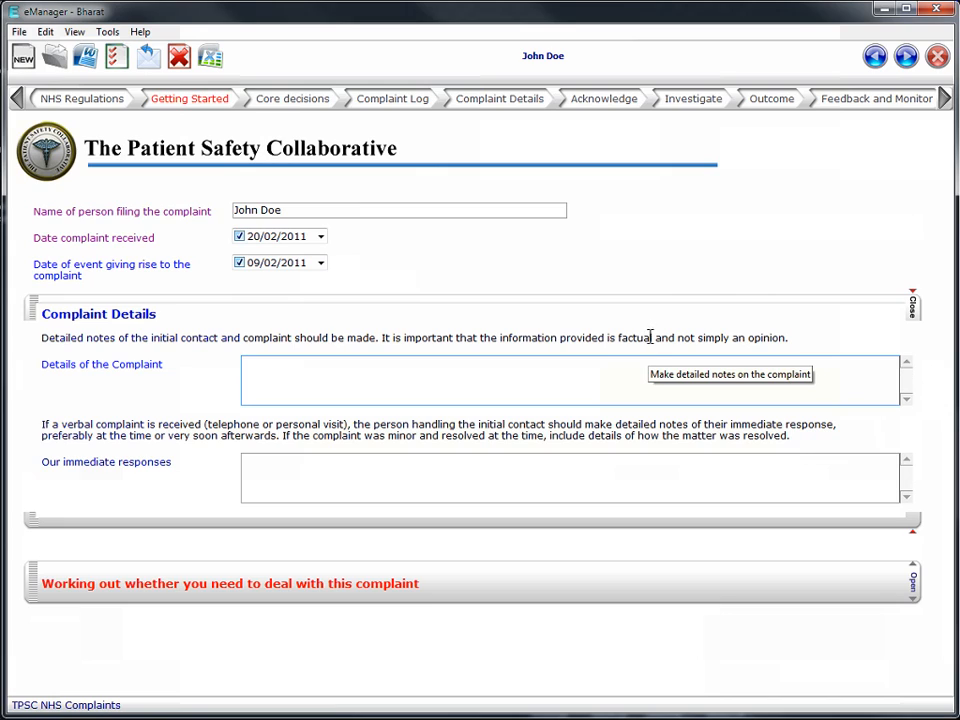
{"action": "left_click", "coordinate": [650, 361]}
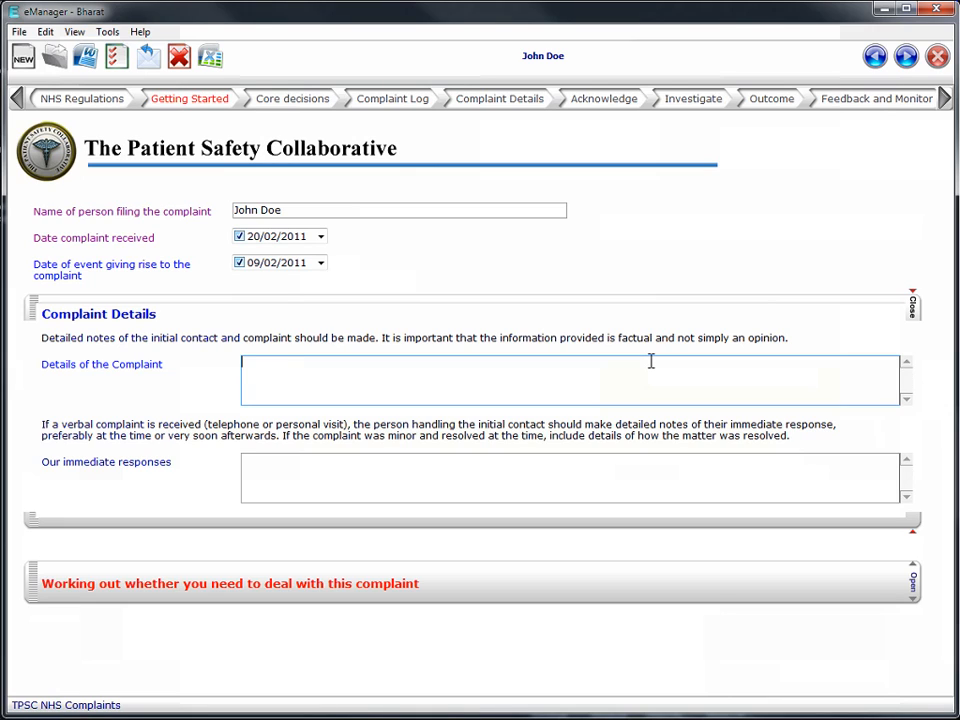
{"action": "type", "text": "Receptionist being rude"}
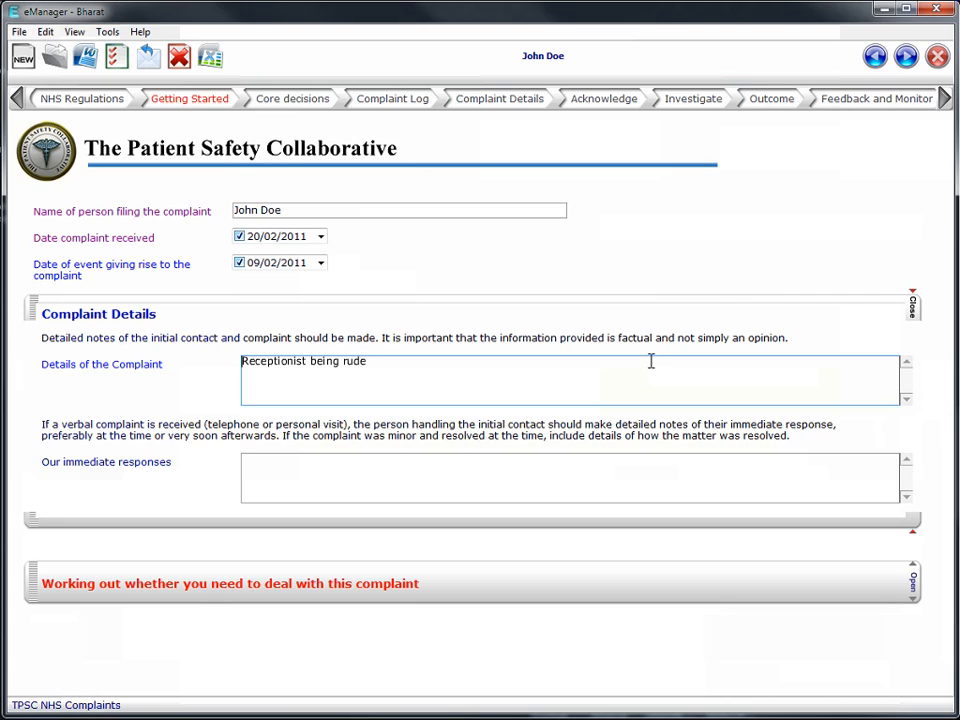
{"action": "key", "text": "Tab"}
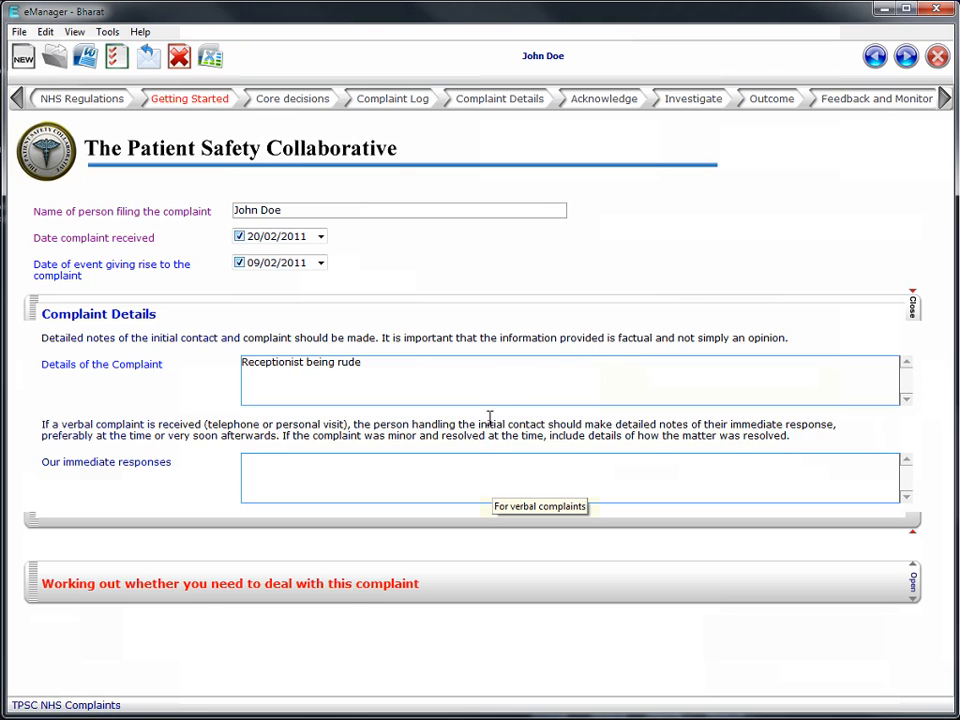
- Record "I apologised ." as the immediate response and collapse the Complaint Details section
{"action": "left_click", "coordinate": [480, 461]}
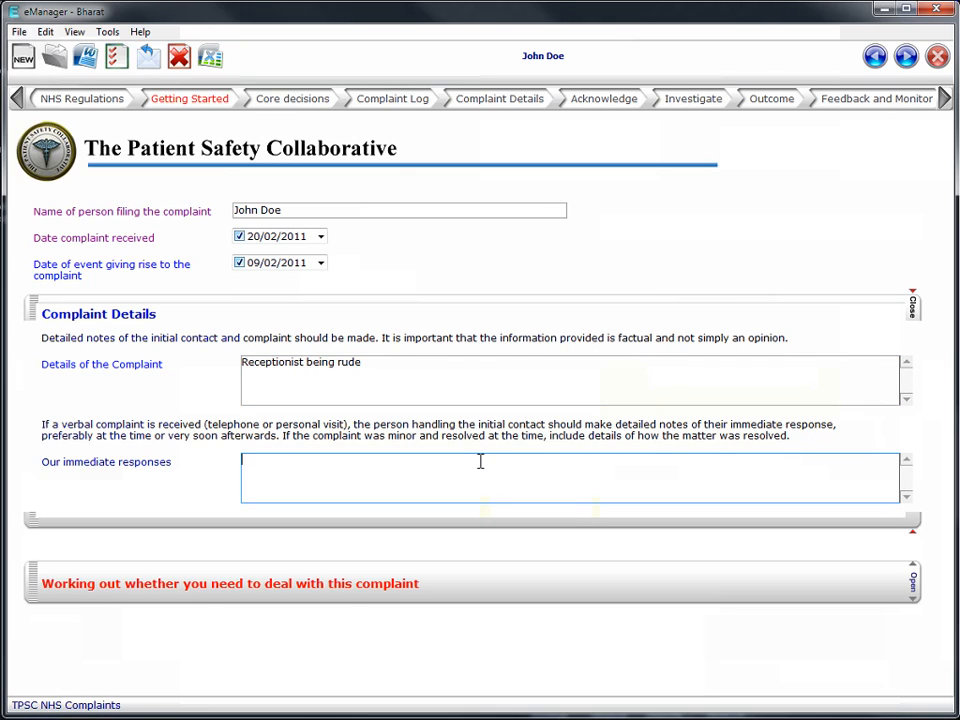
{"action": "type", "text": "I apologised ..."}
{"action": "left_click", "coordinate": [641, 307]}
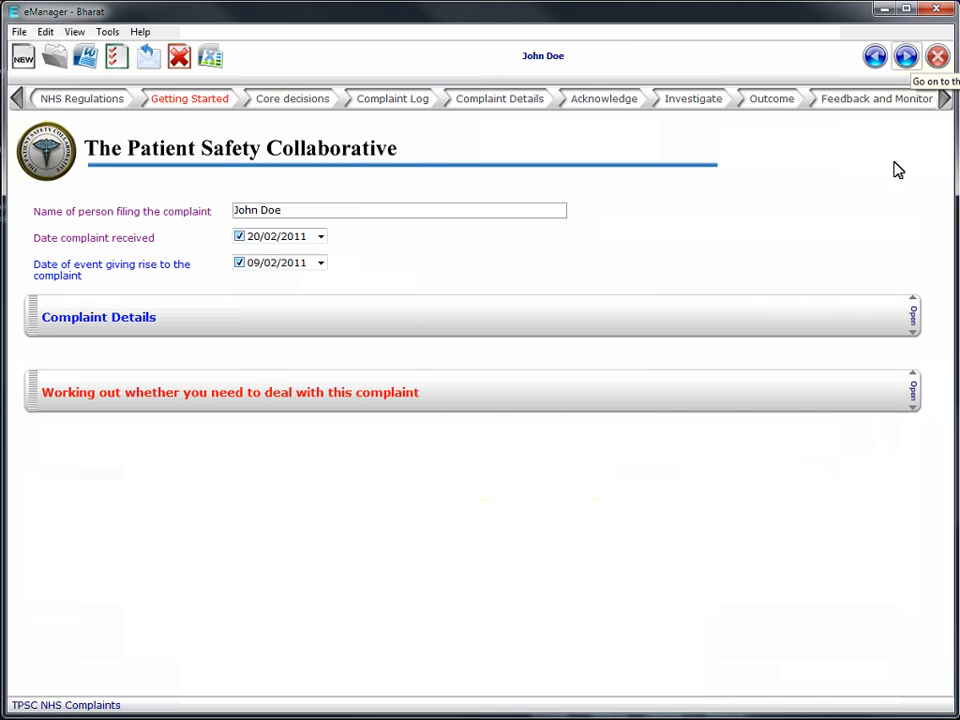
- Try to advance to the next stage, and read the guidance on Children, Time limits and Who cannot complain
{"action": "left_click", "coordinate": [907, 60]}
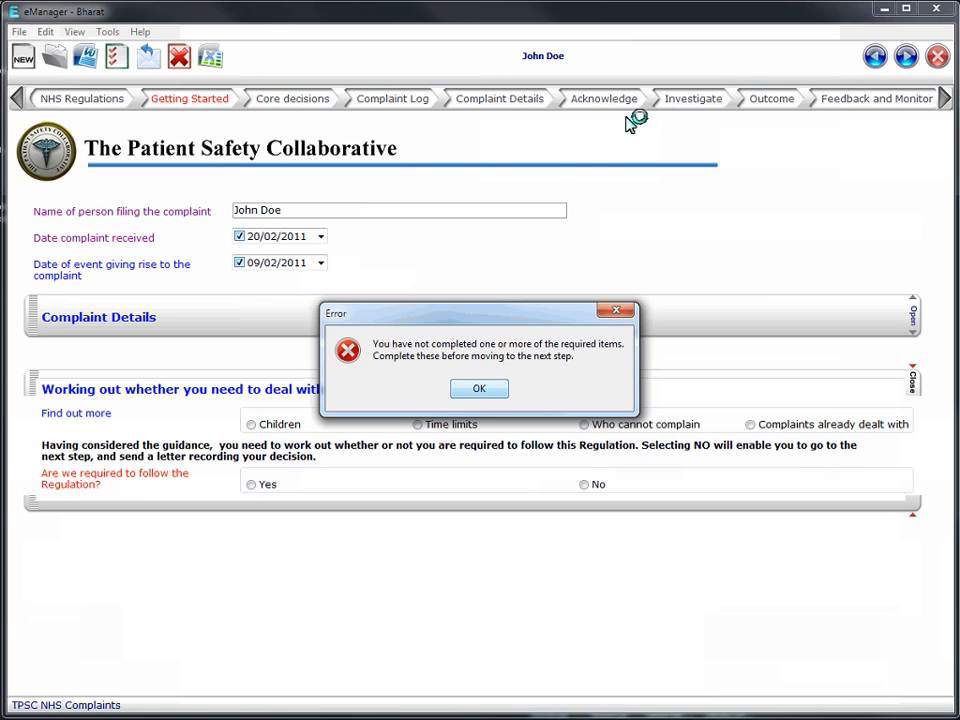
{"action": "left_click", "coordinate": [486, 391]}
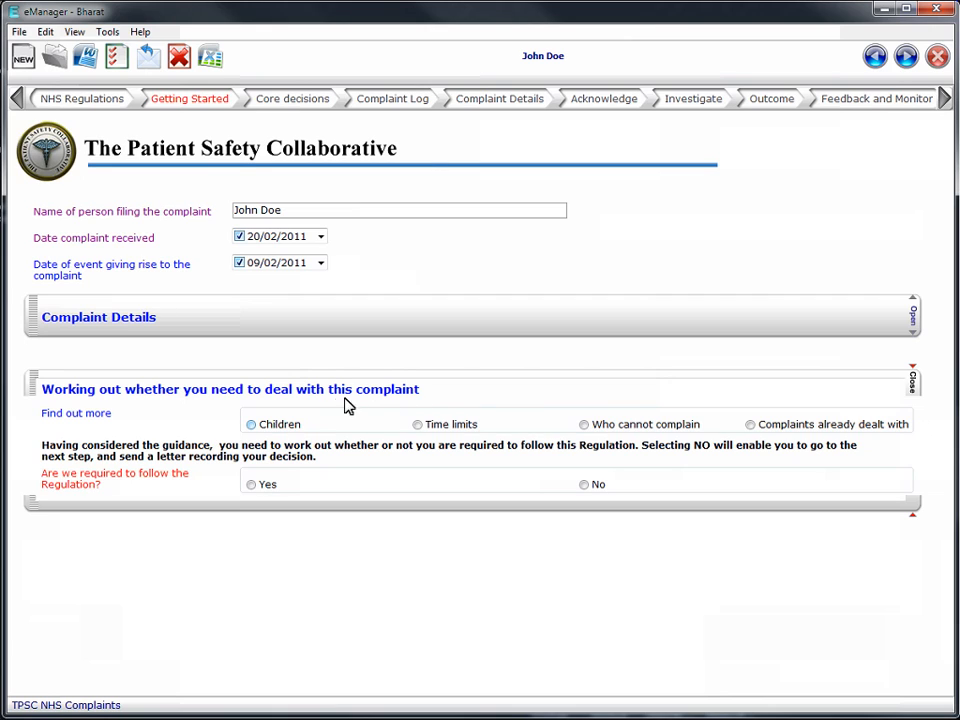
{"action": "left_click", "coordinate": [279, 424]}
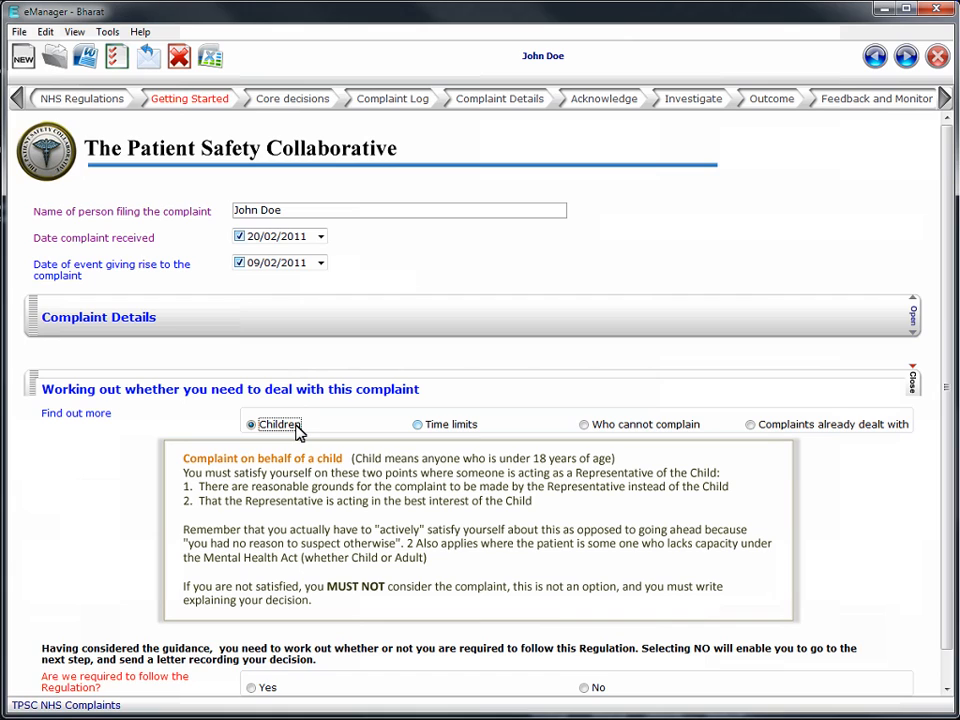
{"action": "left_click", "coordinate": [464, 426]}
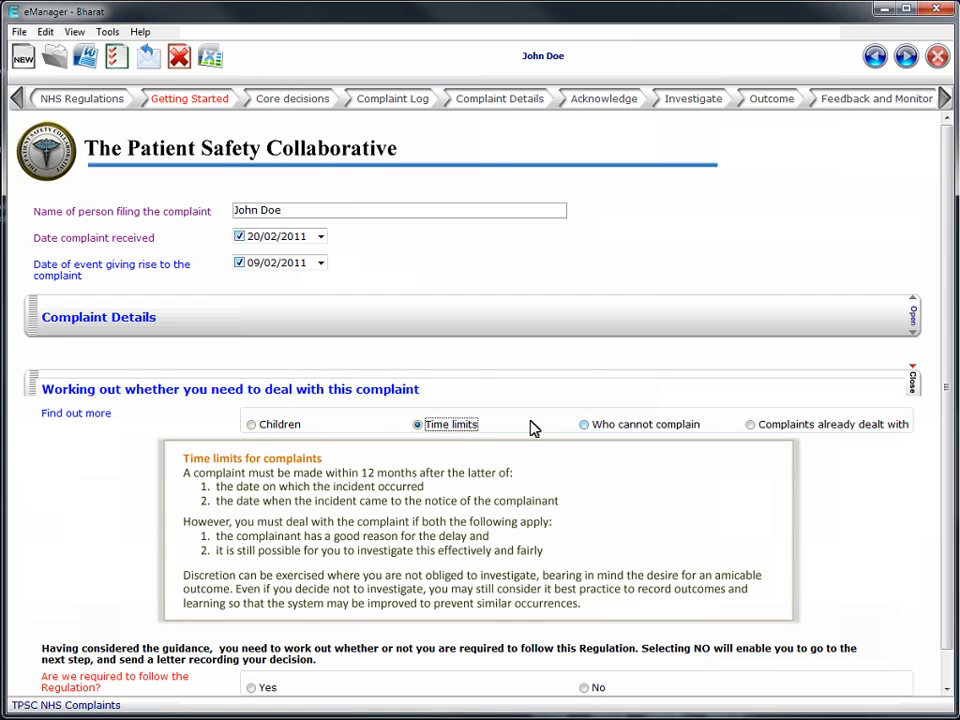
{"action": "left_click", "coordinate": [656, 430]}
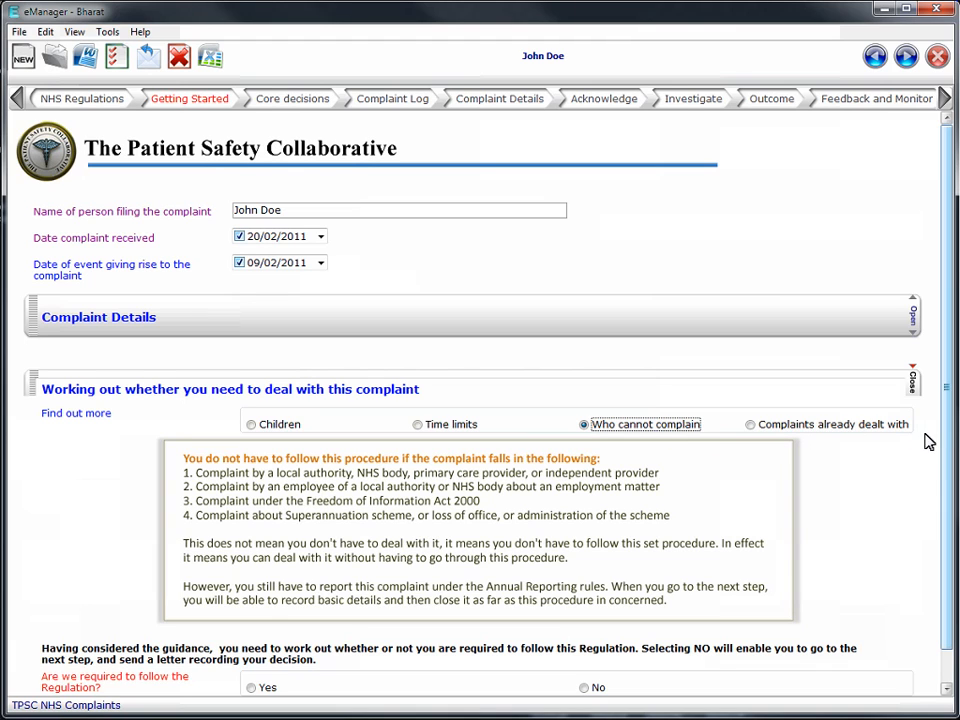
- Try answering No to whether the Regulation must be followed, and look at the section this adds
{"action": "left_click_drag", "start_coordinate": [950, 448], "coordinate": [950, 453]}
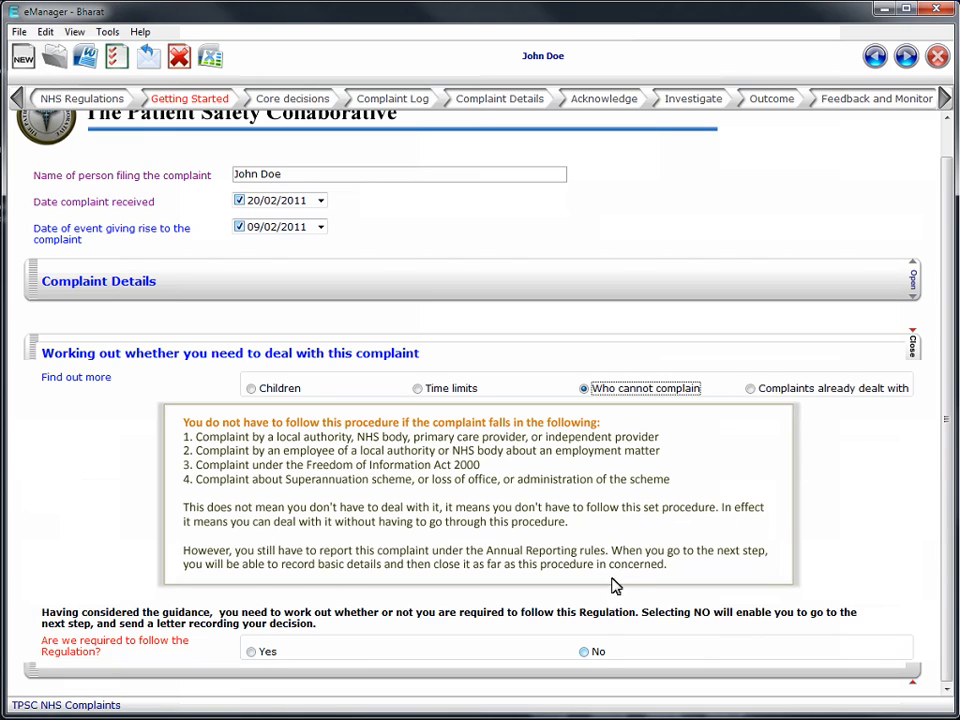
{"action": "left_click", "coordinate": [598, 655]}
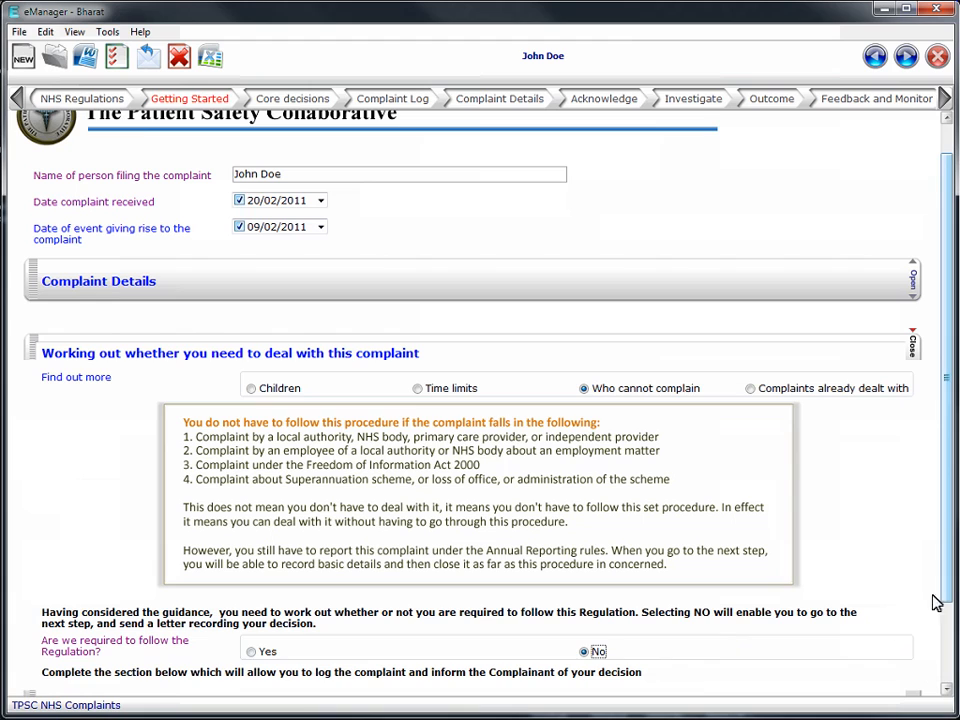
{"action": "scroll", "coordinate": [950, 569], "scroll_direction": "down", "scroll_amount": 2}
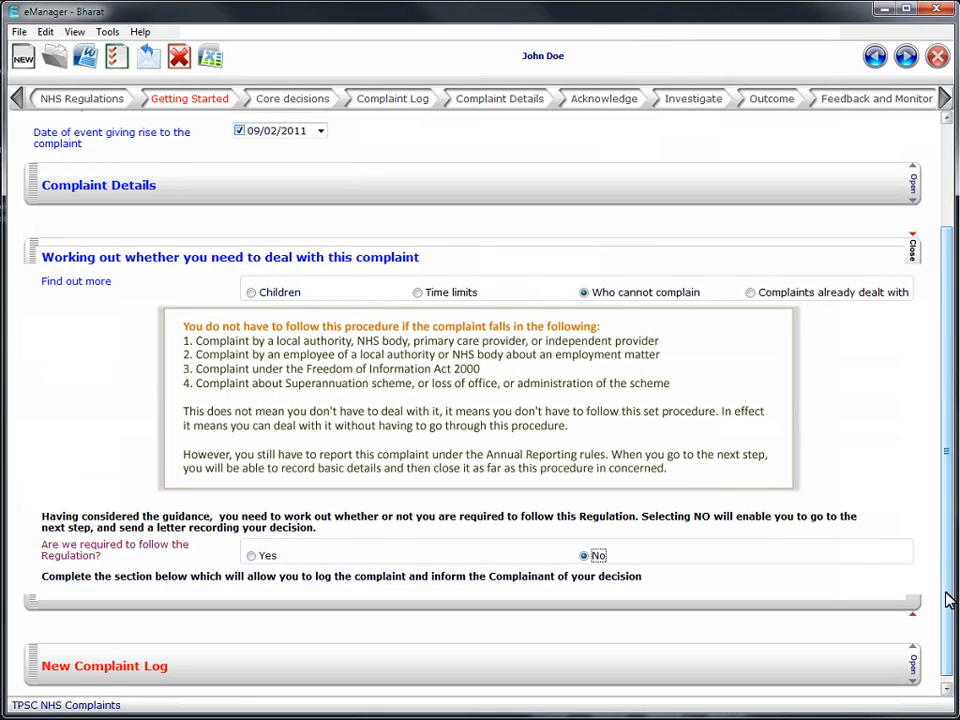
{"action": "scroll", "coordinate": [948, 636], "scroll_direction": "down", "scroll_amount": 1}
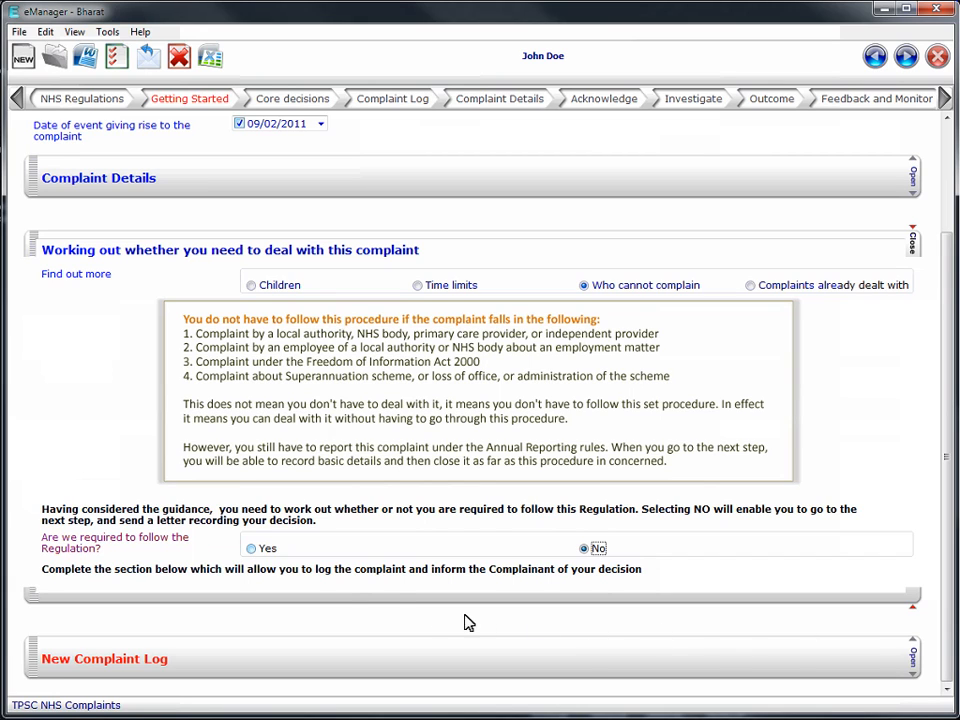
- Answer Yes to whether the practice is required to follow the Regulation
{"action": "left_click", "coordinate": [275, 551]}
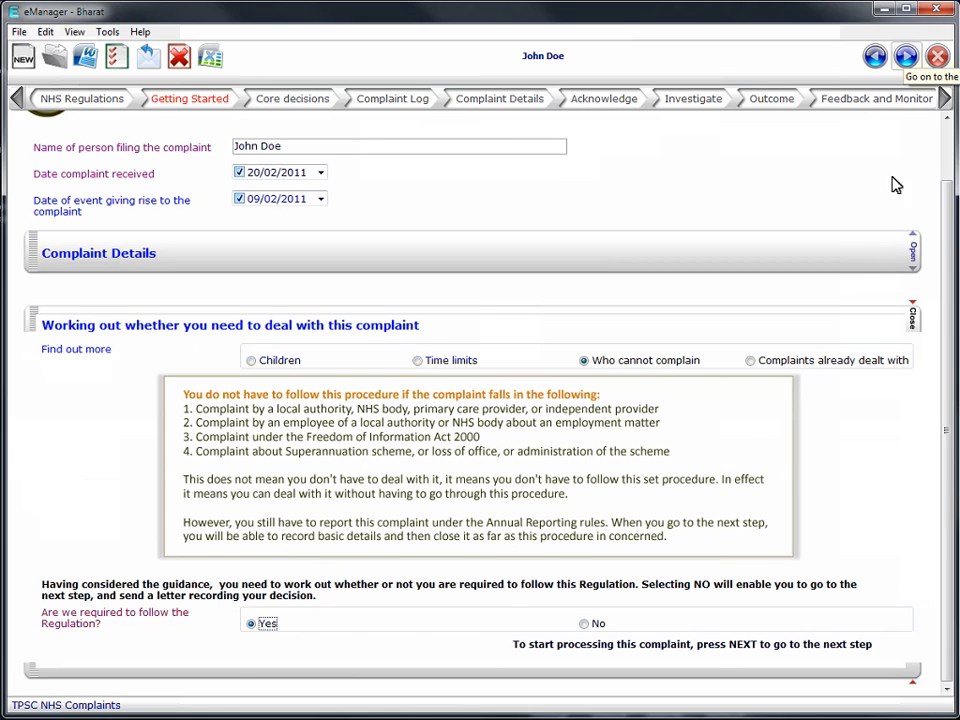
- Advance to the Core decisions stage and record the complainant as Patient's Representative, with Other Relative as the relationship with the patient
{"action": "left_click", "coordinate": [906, 57]}
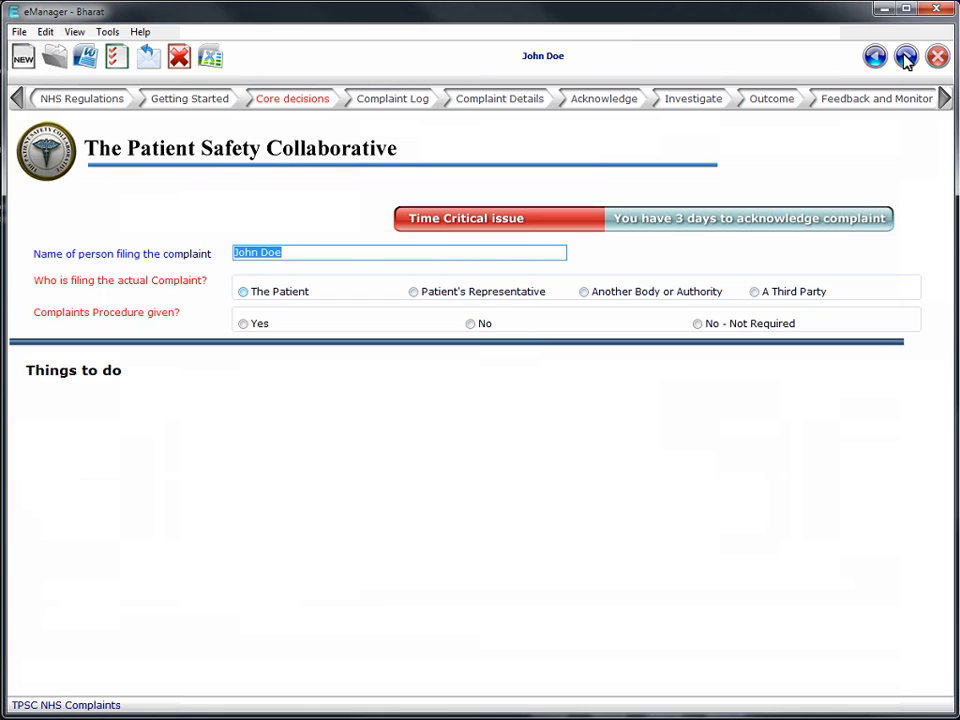
{"action": "left_click", "coordinate": [276, 303]}
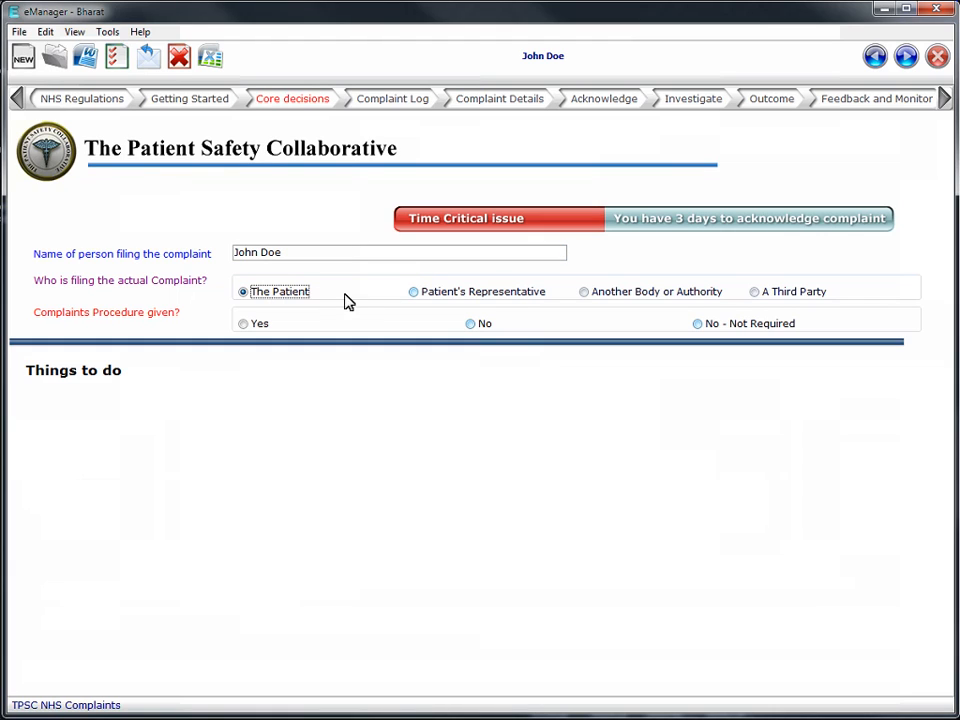
{"action": "left_click", "coordinate": [477, 298]}
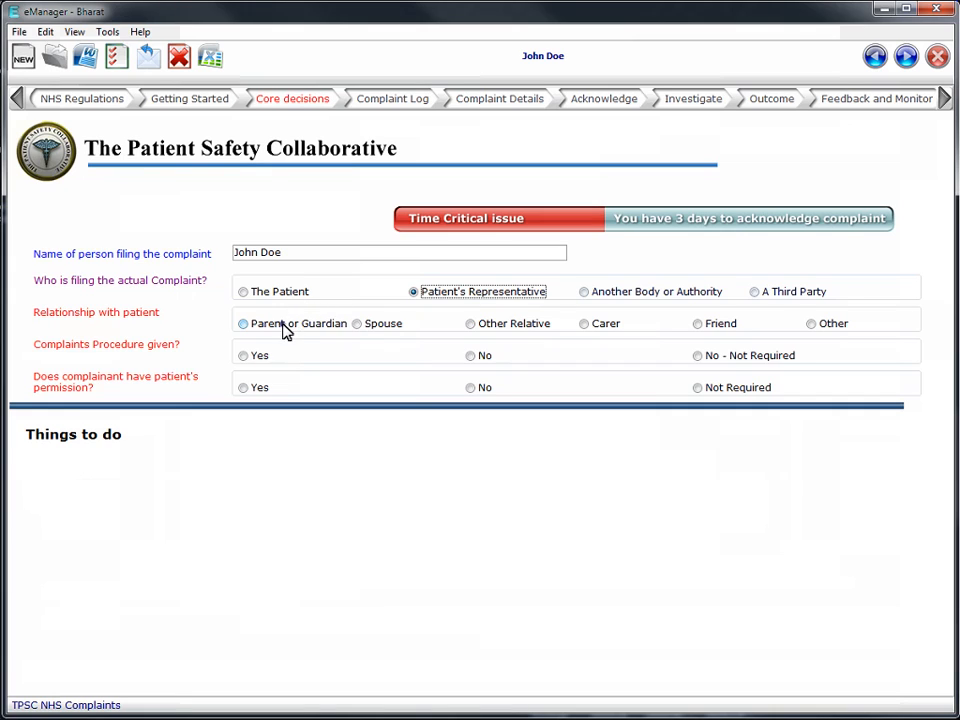
{"action": "left_click", "coordinate": [338, 326]}
{"action": "left_click", "coordinate": [385, 326]}
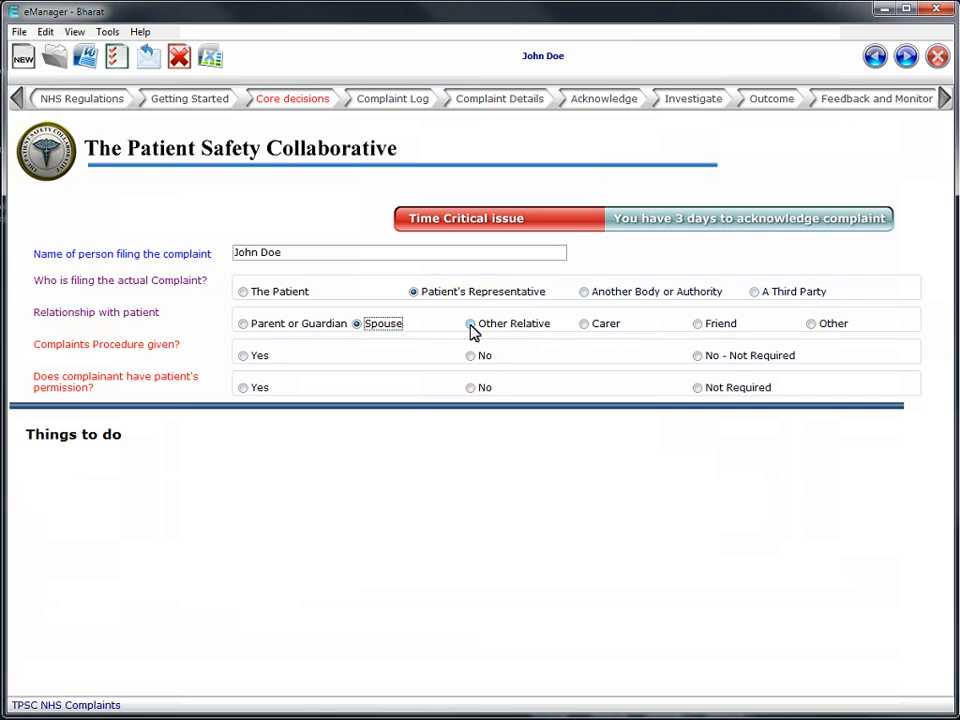
{"action": "left_click", "coordinate": [503, 330]}
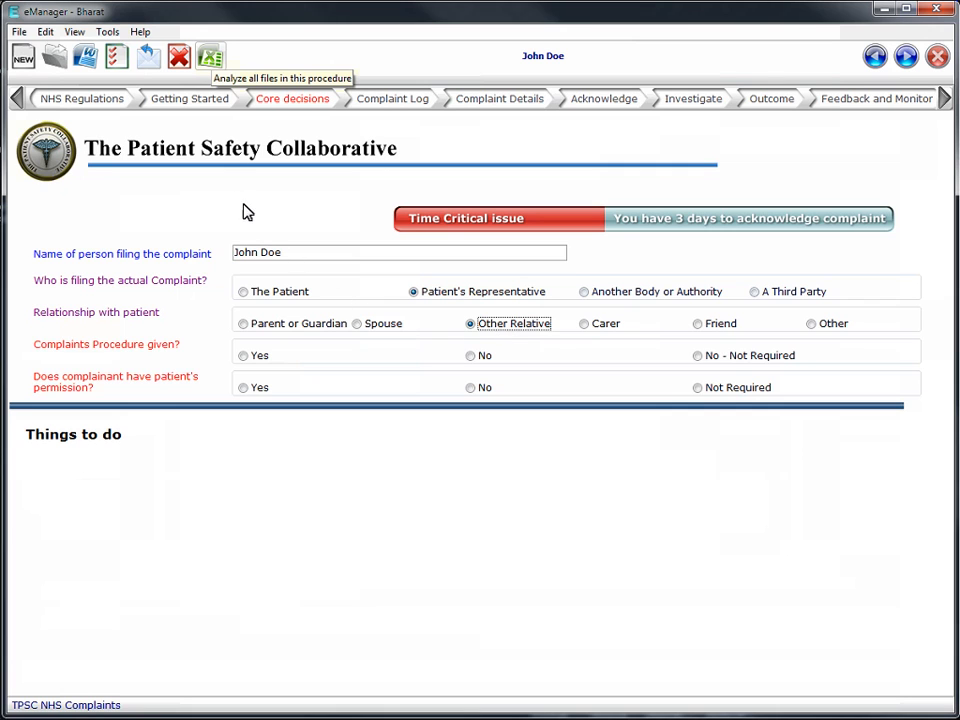
- View the Annual Complaints Report analysing all files in Excel, close it without saving, and display the complaint file's audit trail
{"action": "left_click", "coordinate": [210, 58]}
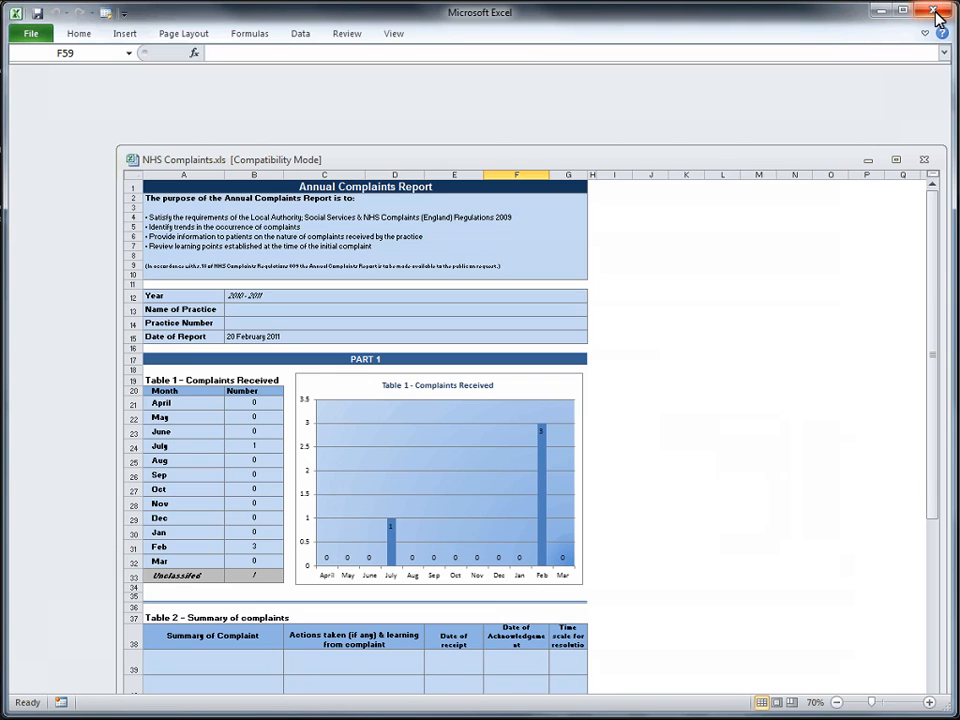
{"action": "left_click", "coordinate": [937, 17]}
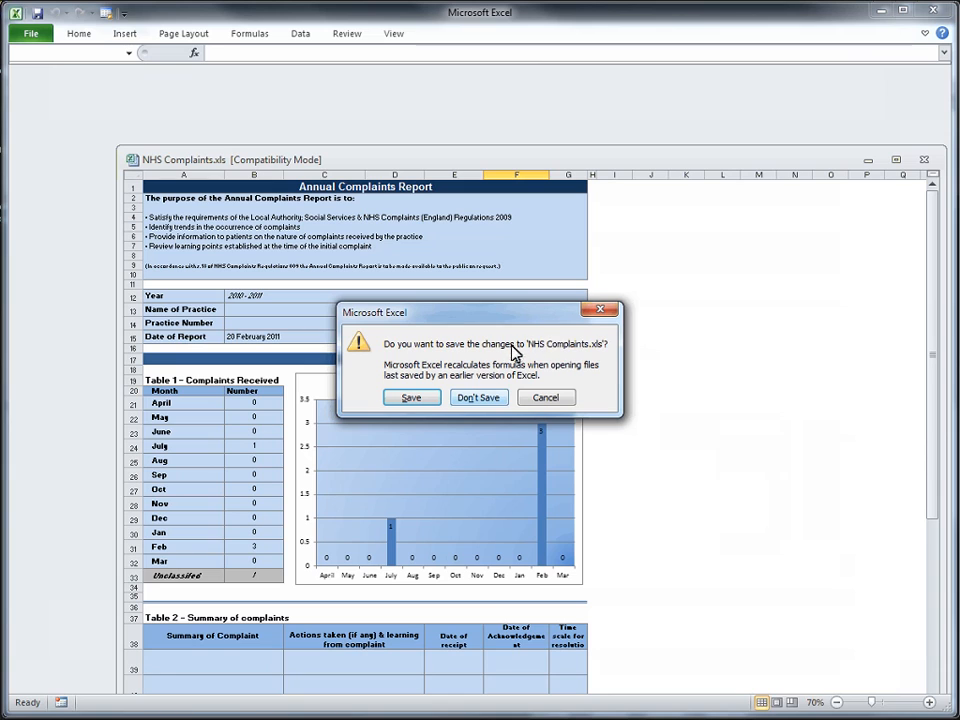
{"action": "left_click", "coordinate": [479, 398]}
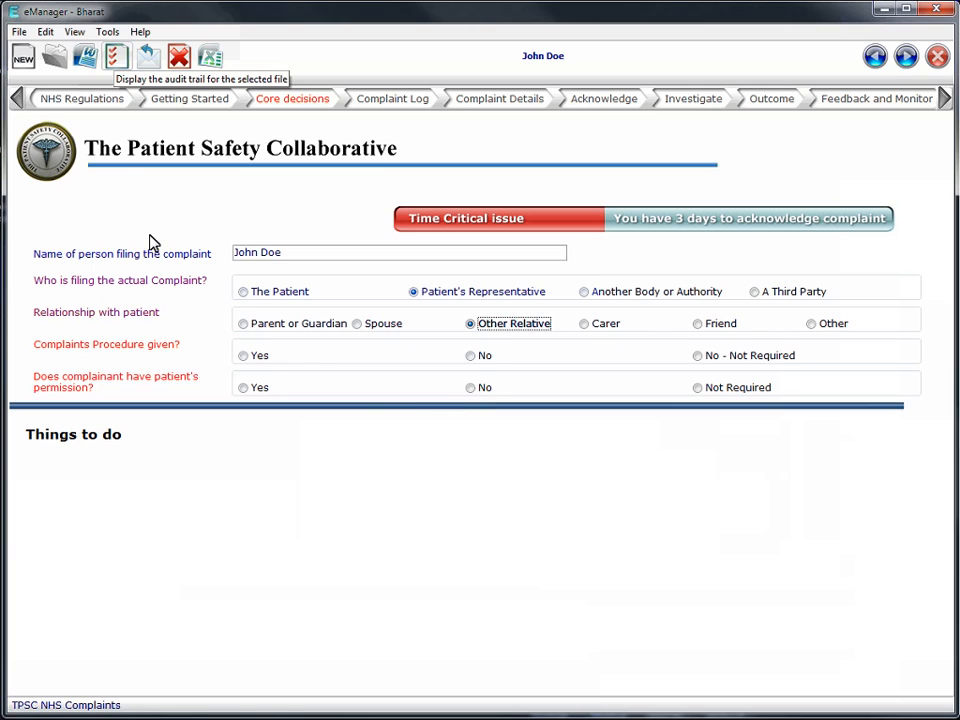
{"action": "left_click", "coordinate": [117, 60]}
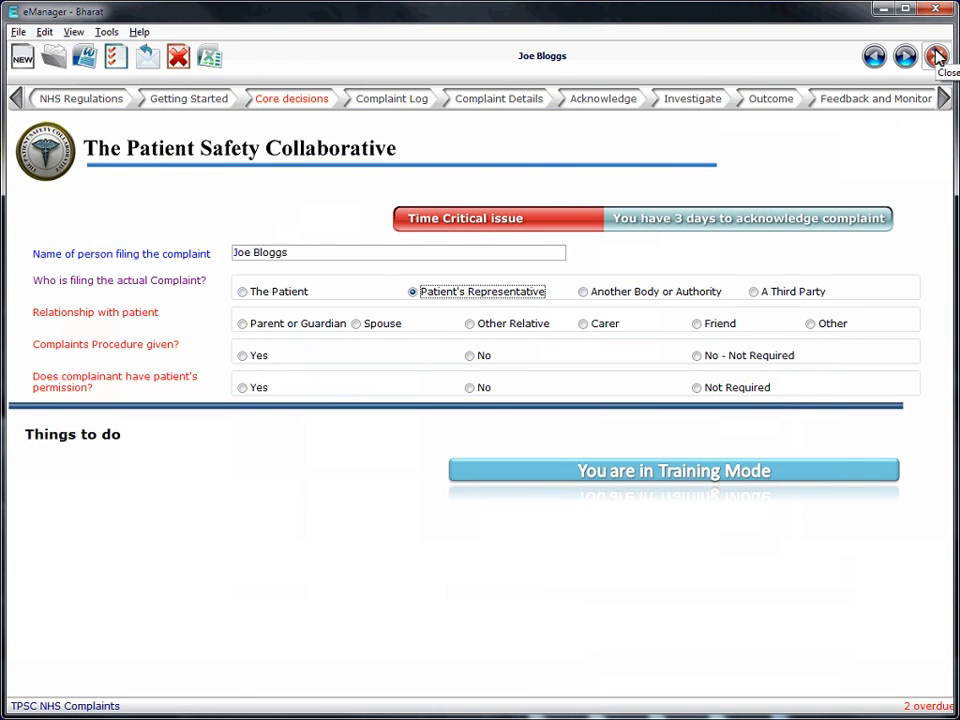
- Close the complaint file, reopen it from the latest saved files, and close it again
{"action": "left_click", "coordinate": [936, 56]}
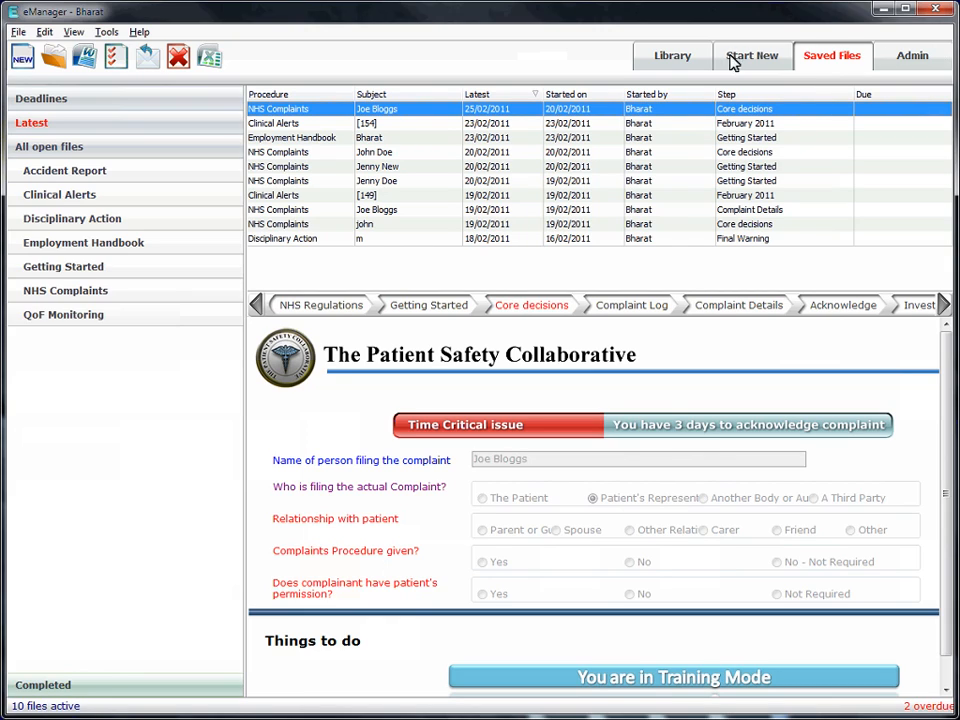
{"action": "double_click", "coordinate": [552, 110]}
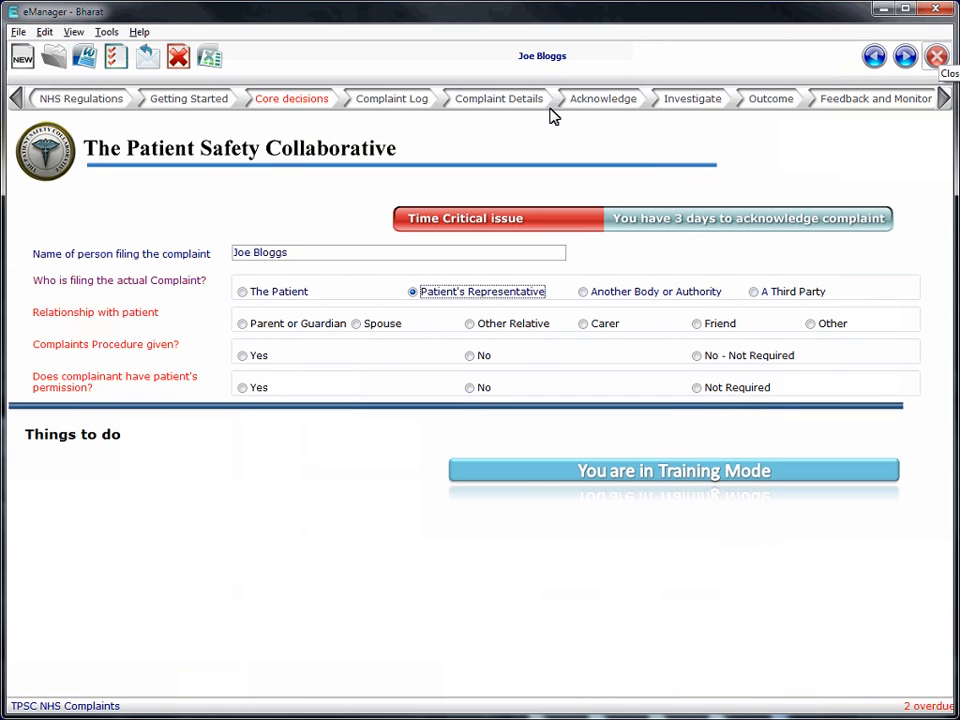
{"action": "left_click", "coordinate": [936, 56]}
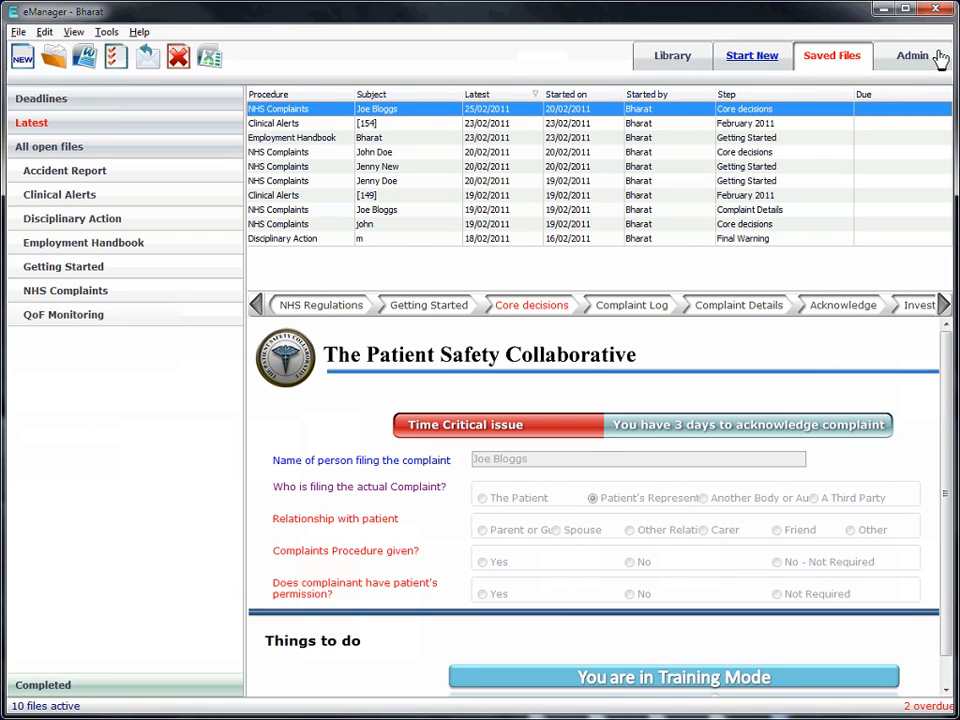
- Browse the procedures available to start, previewing Accident Report, Disciplinary Action, NHS Complaints, Clinical Alerts, Employment Handbook and Getting Started
{"action": "left_click", "coordinate": [752, 56]}
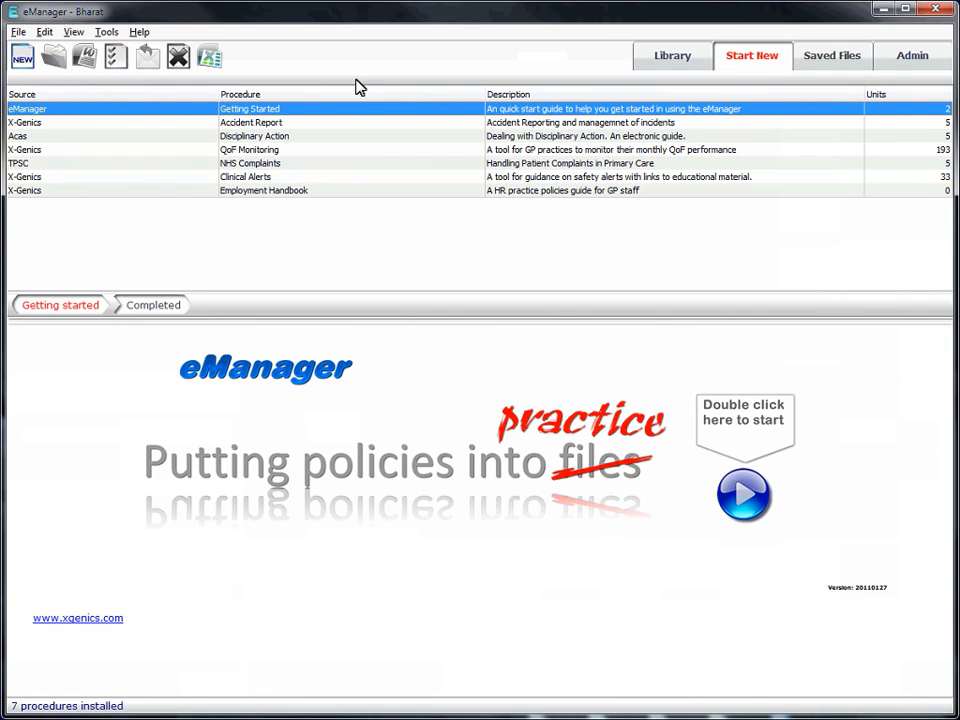
{"action": "left_click", "coordinate": [276, 124]}
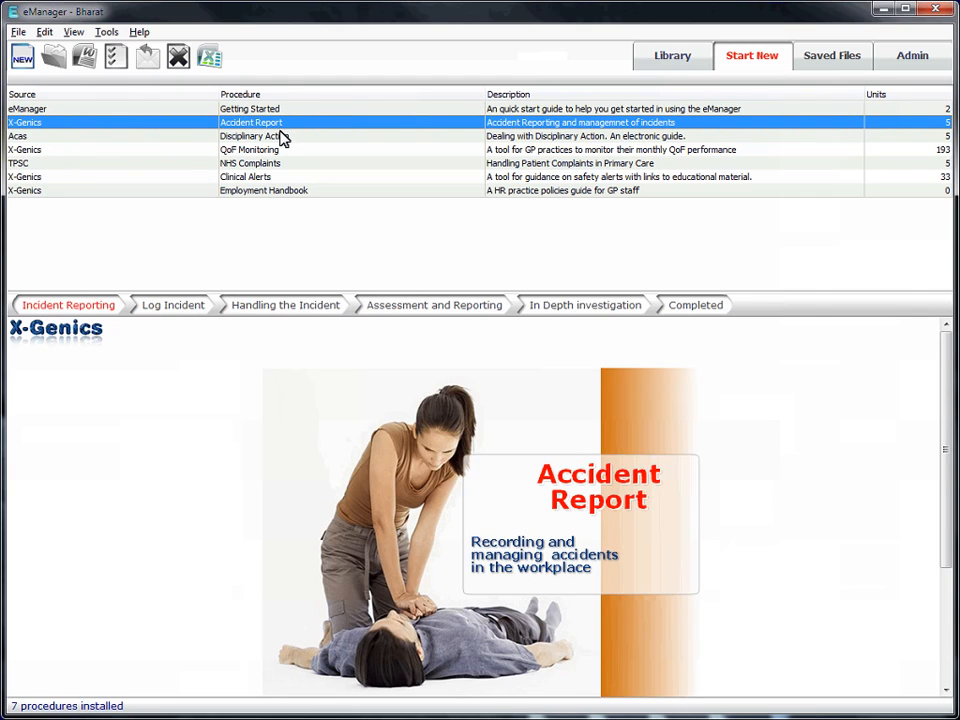
{"action": "left_click", "coordinate": [284, 138]}
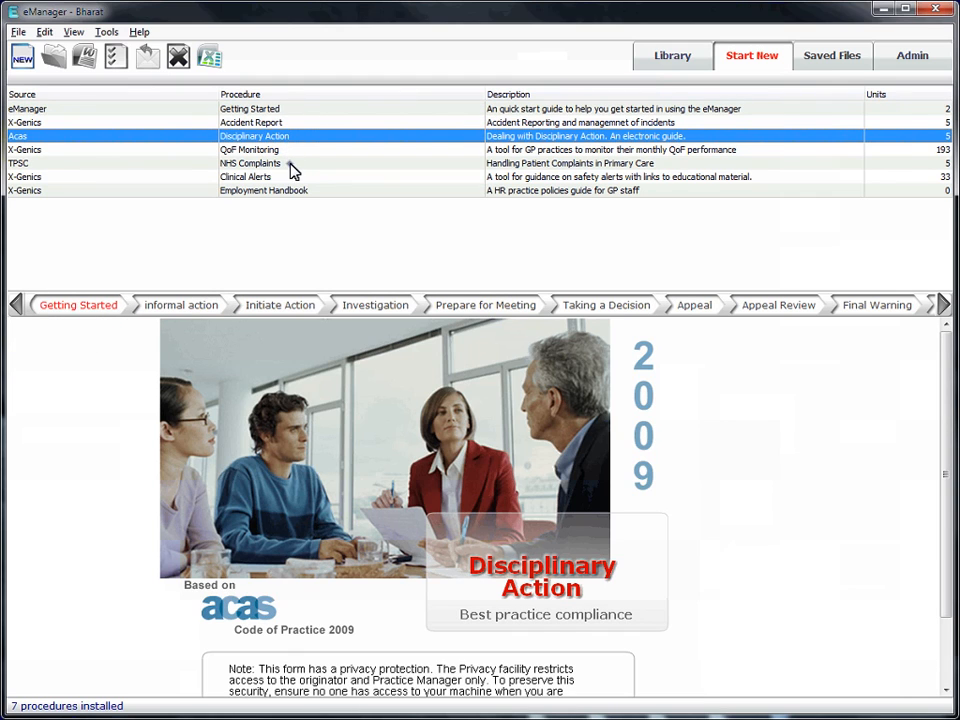
{"action": "left_click", "coordinate": [290, 165]}
{"action": "left_click", "coordinate": [295, 180]}
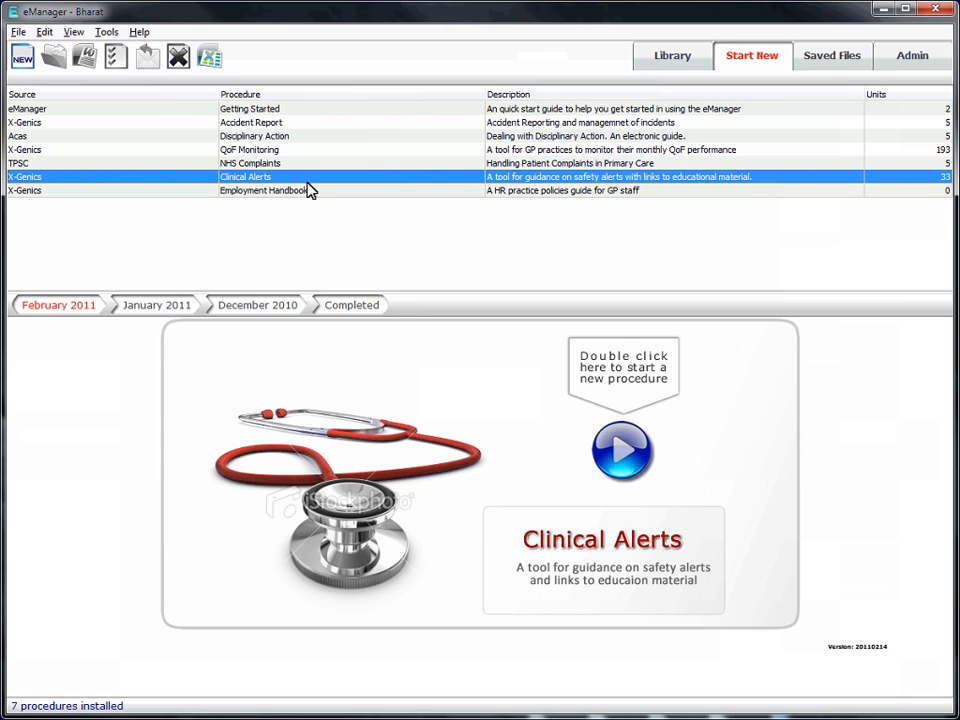
{"action": "left_click", "coordinate": [310, 192]}
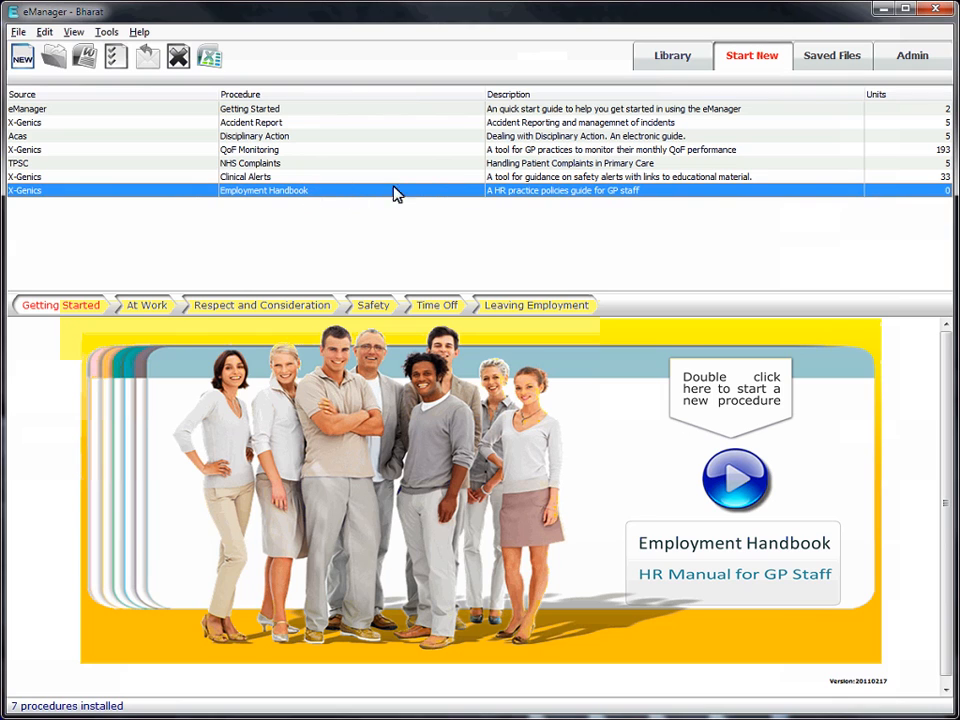
{"action": "left_click", "coordinate": [590, 110]}
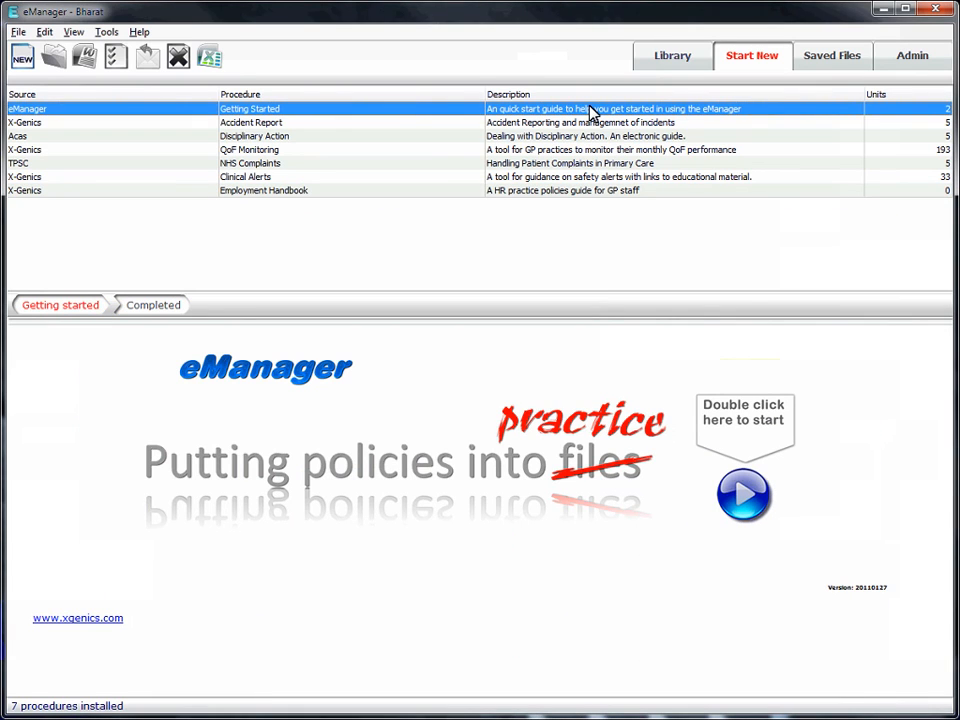